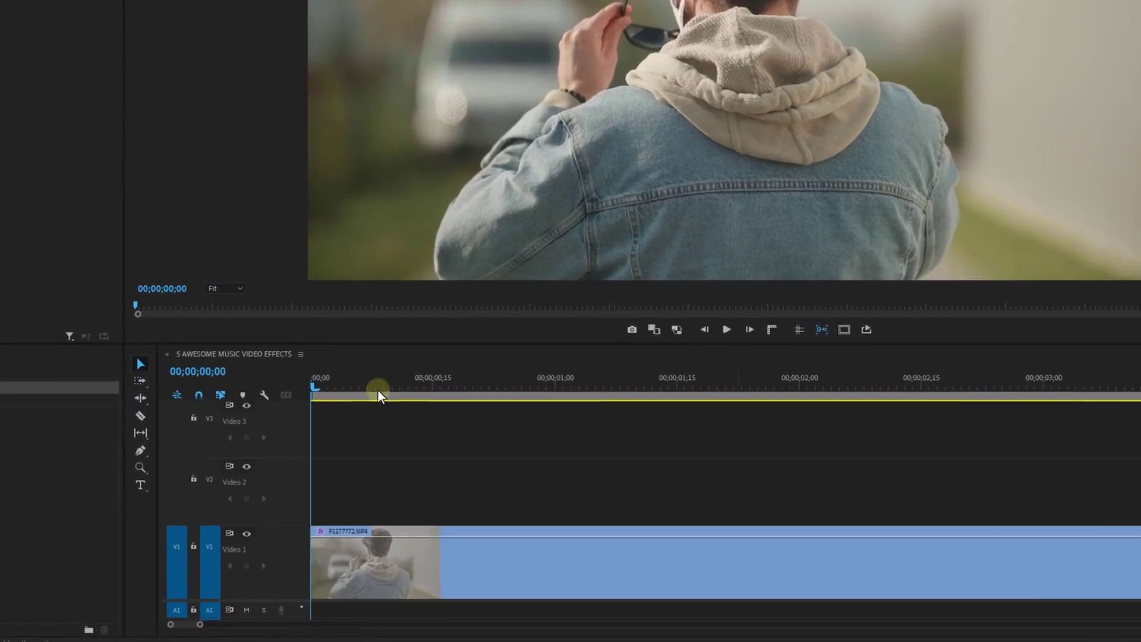
# Scrub to the frame to freeze and add a frame hold to the P1277772.MP4 clip
pyautogui.click(473, 463)
pyautogui.moveTo(296, 333); pyautogui.dragTo(586, 334)
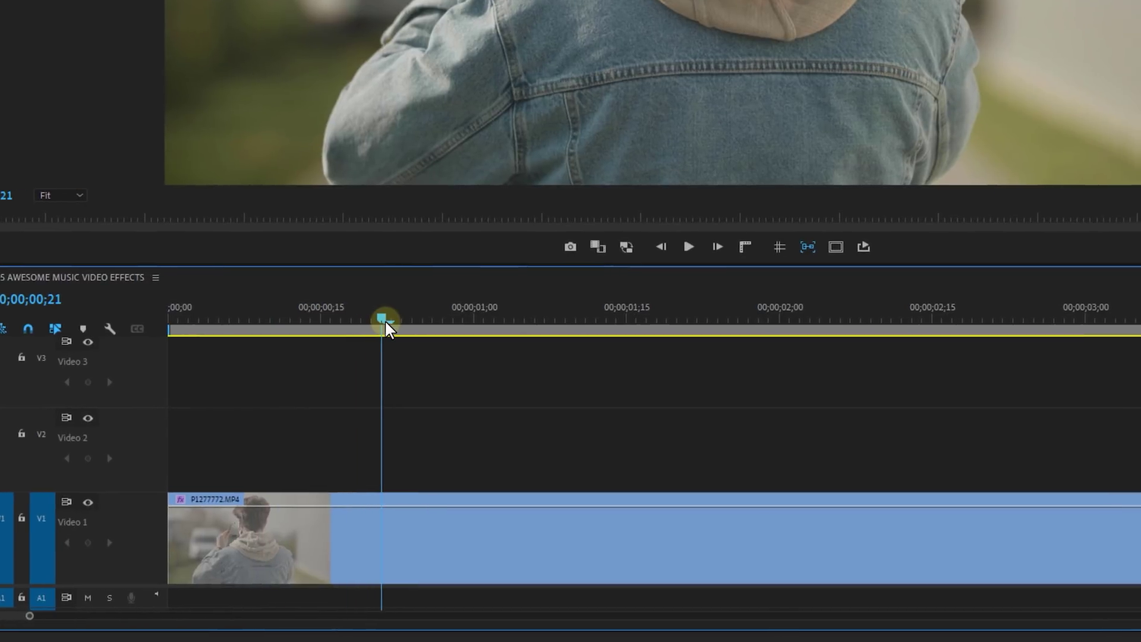
pyautogui.moveTo(417, 319); pyautogui.dragTo(902, 312)
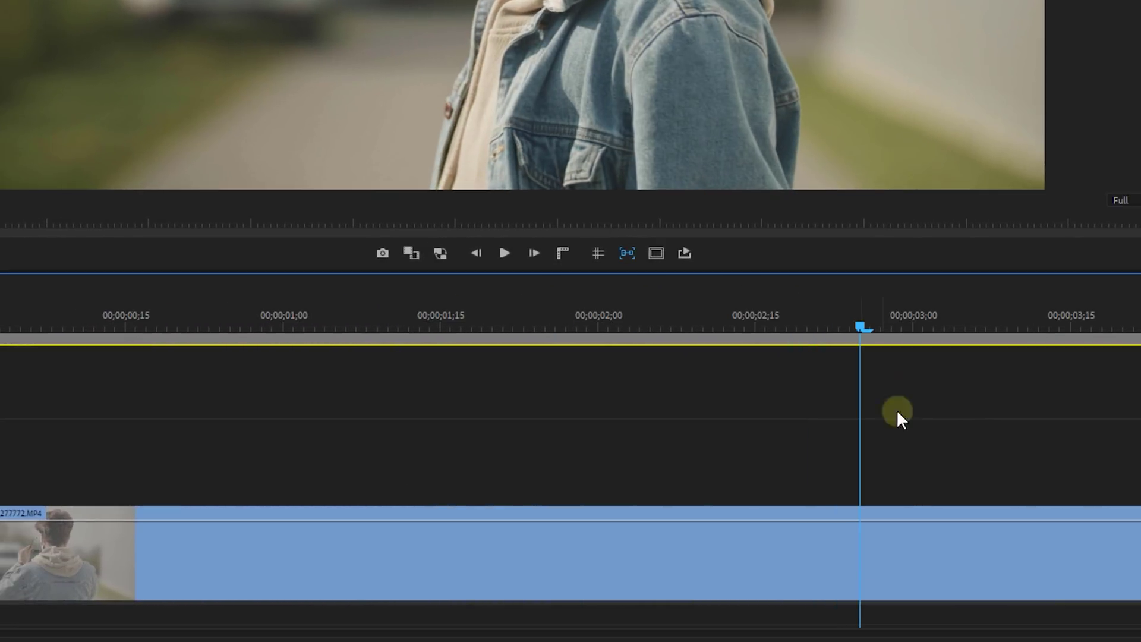
pyautogui.rightClick(904, 556)
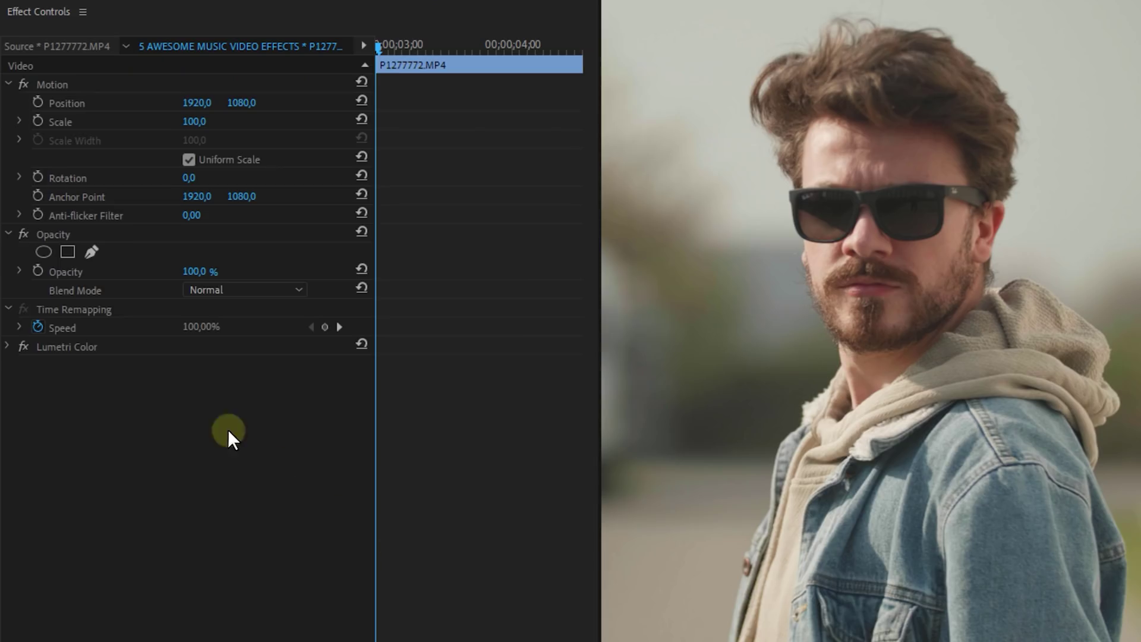
# Draw a free-draw bezier Opacity mask fitted around the man's mouth and chin
pyautogui.click(97, 252)
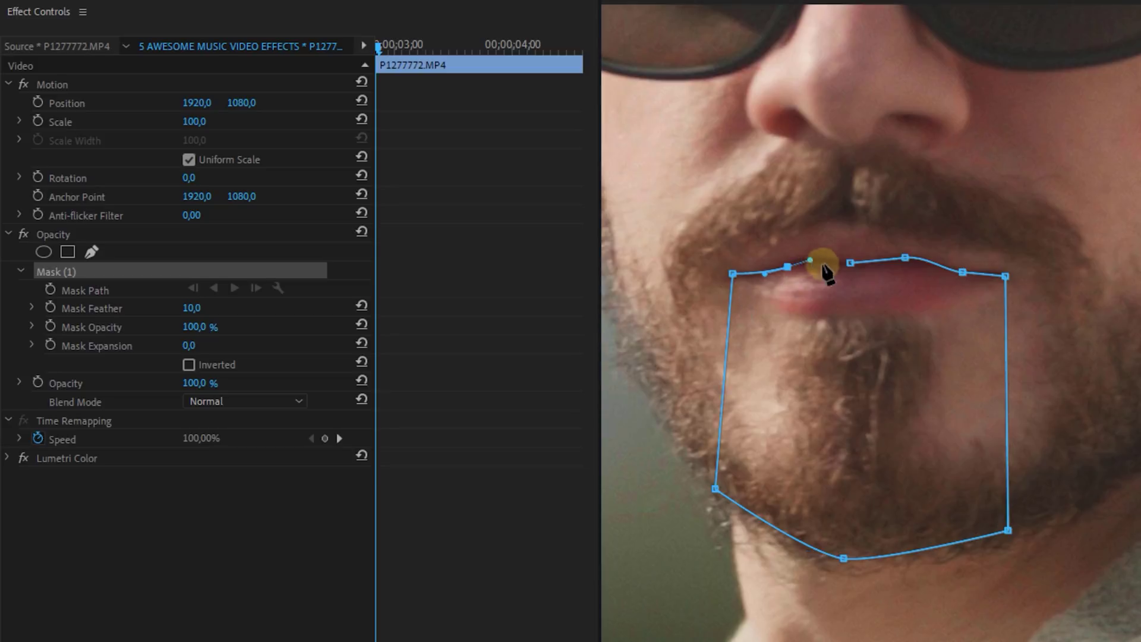
pyautogui.moveTo(834, 263); pyautogui.dragTo(856, 265)
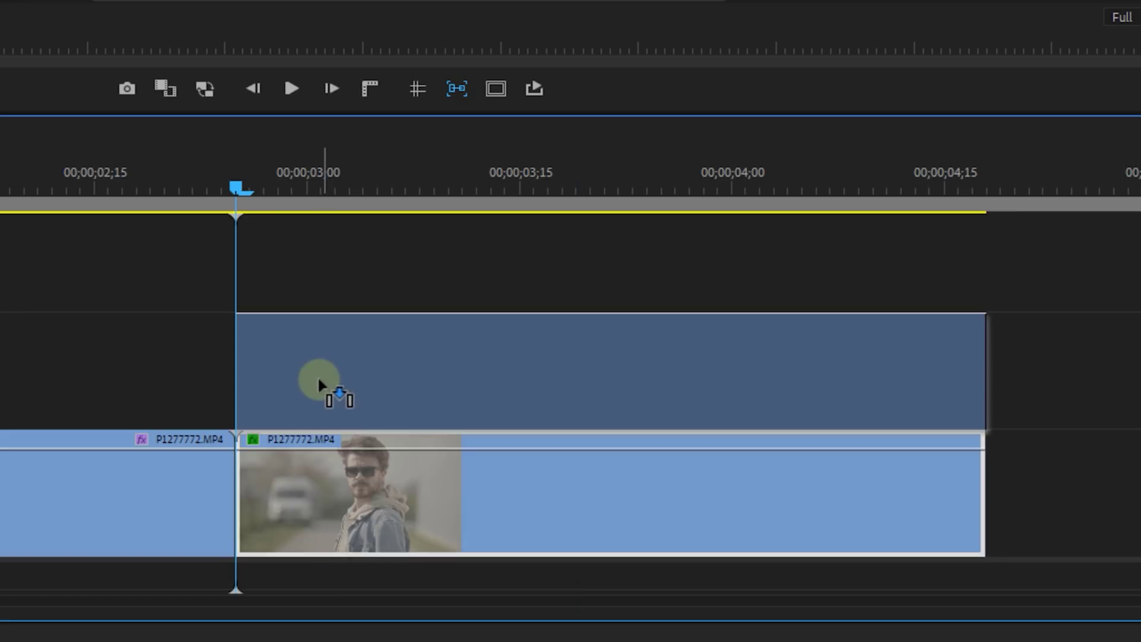
pyautogui.moveTo(323, 382); pyautogui.dragTo(319, 371)
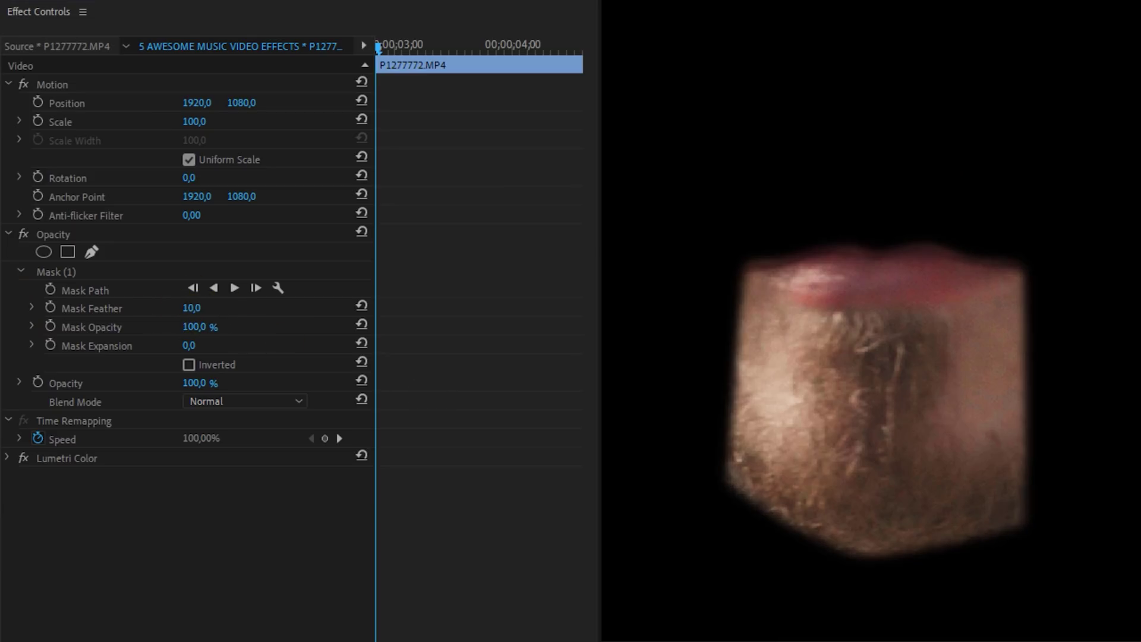
# Invert the mask and keyframe the chin's Position Y to drop and close the mouth
pyautogui.click(228, 363)
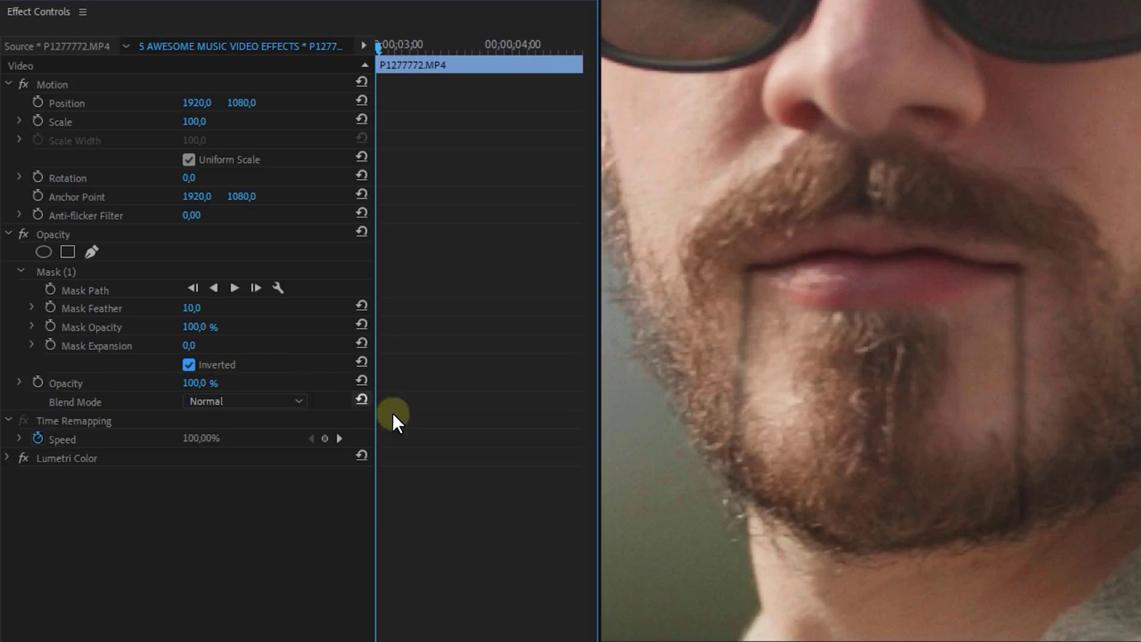
pyautogui.click(39, 110)
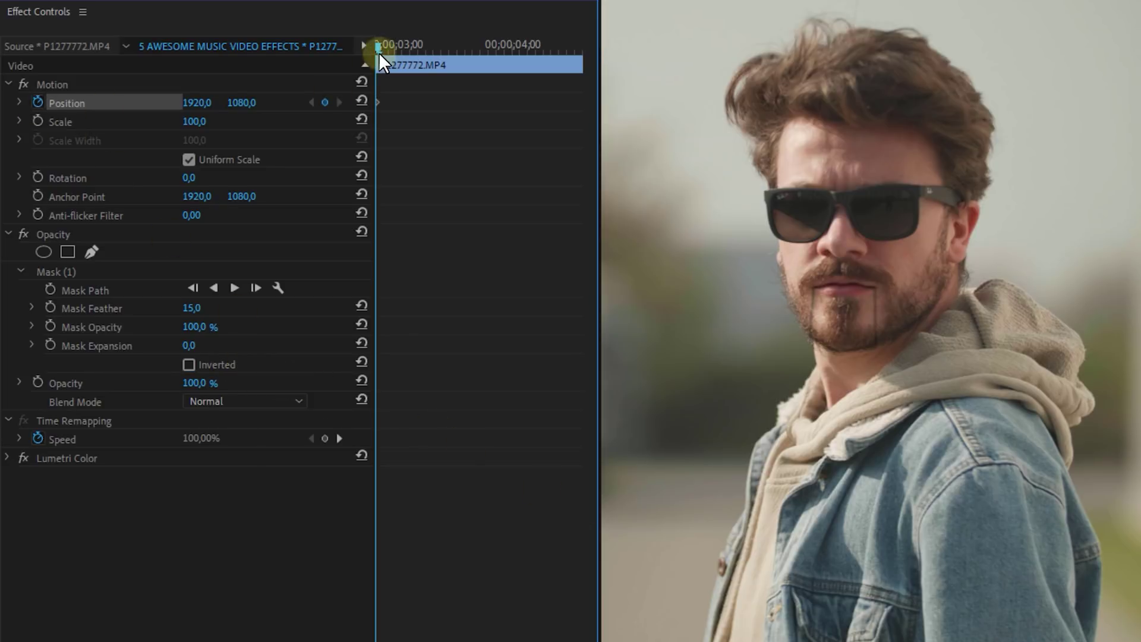
pyautogui.moveTo(266, 104); pyautogui.dragTo(305, 117)
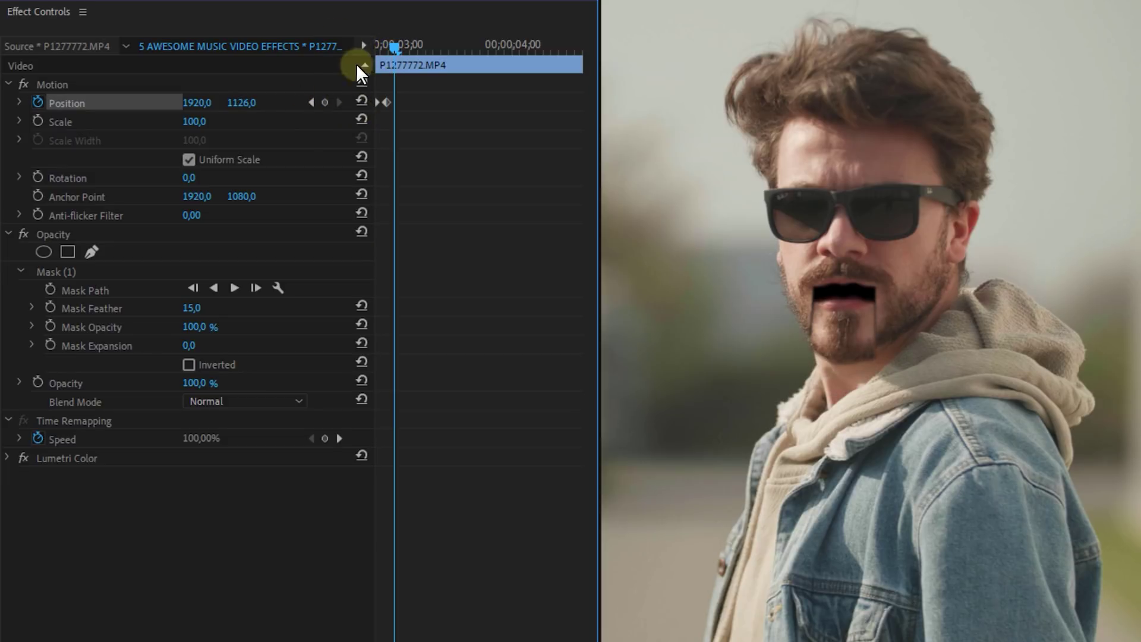
pyautogui.moveTo(241, 102); pyautogui.dragTo(312, 113)
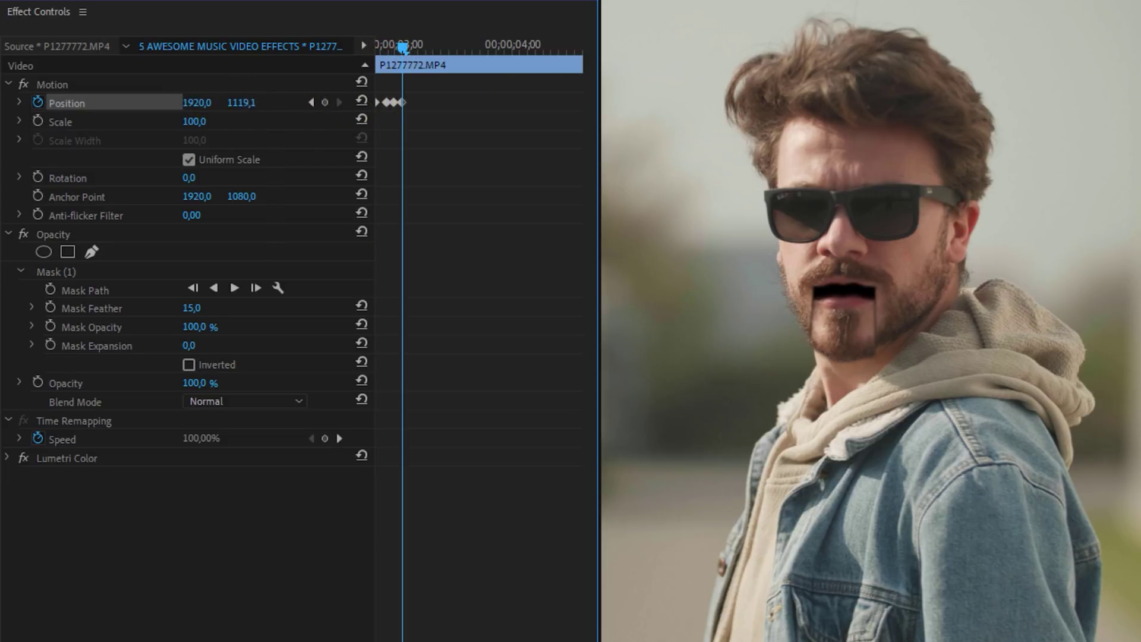
pyautogui.moveTo(235, 102); pyautogui.dragTo(133, 102)
# Add further open and shut chin keyframes a few frames later, then play the talking animation
pyautogui.press('Right')
pyautogui.press('Right')
pyautogui.press('Right')
pyautogui.press('Right')
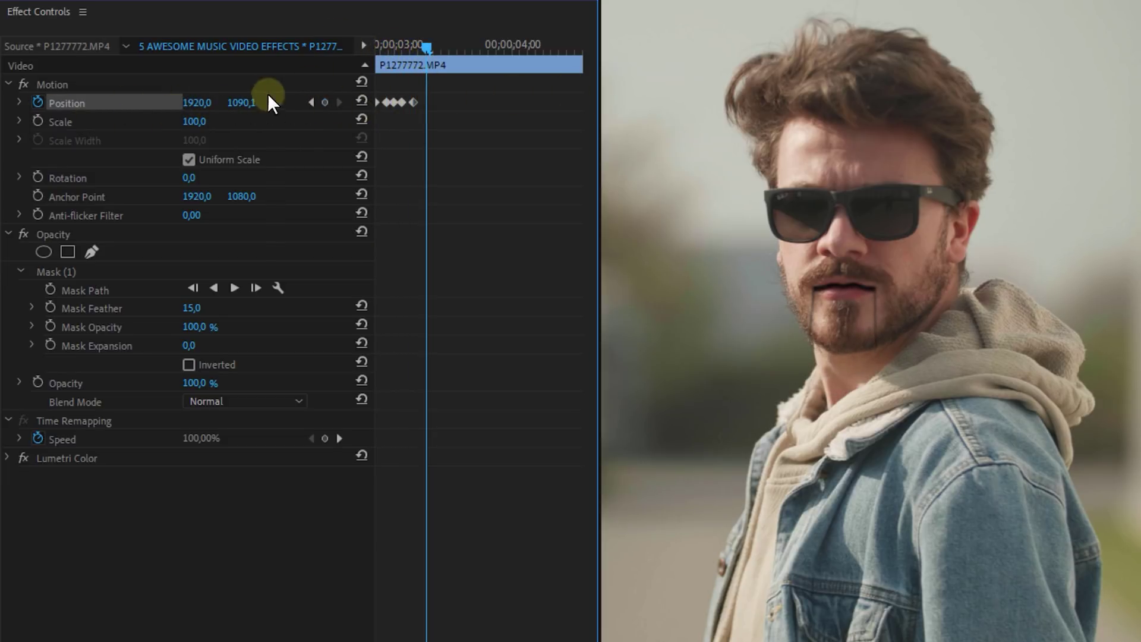
pyautogui.moveTo(262, 102); pyautogui.dragTo(466, 89)
pyautogui.click(449, 48)
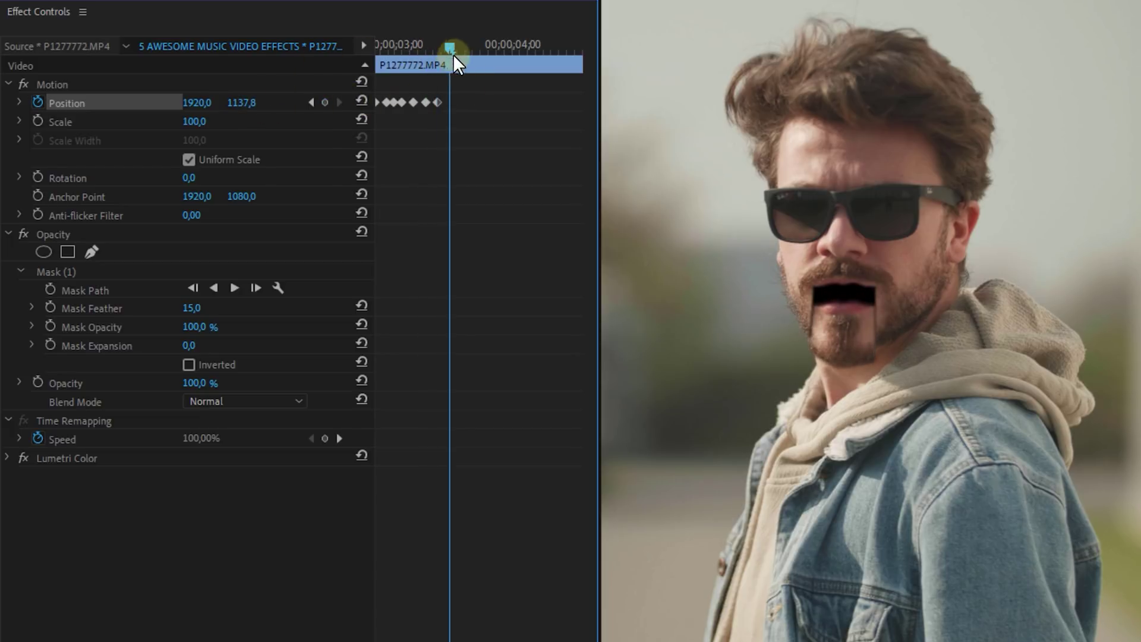
pyautogui.moveTo(235, 102); pyautogui.dragTo(199, 102)
pyautogui.click(394, 42)
pyautogui.press('space')
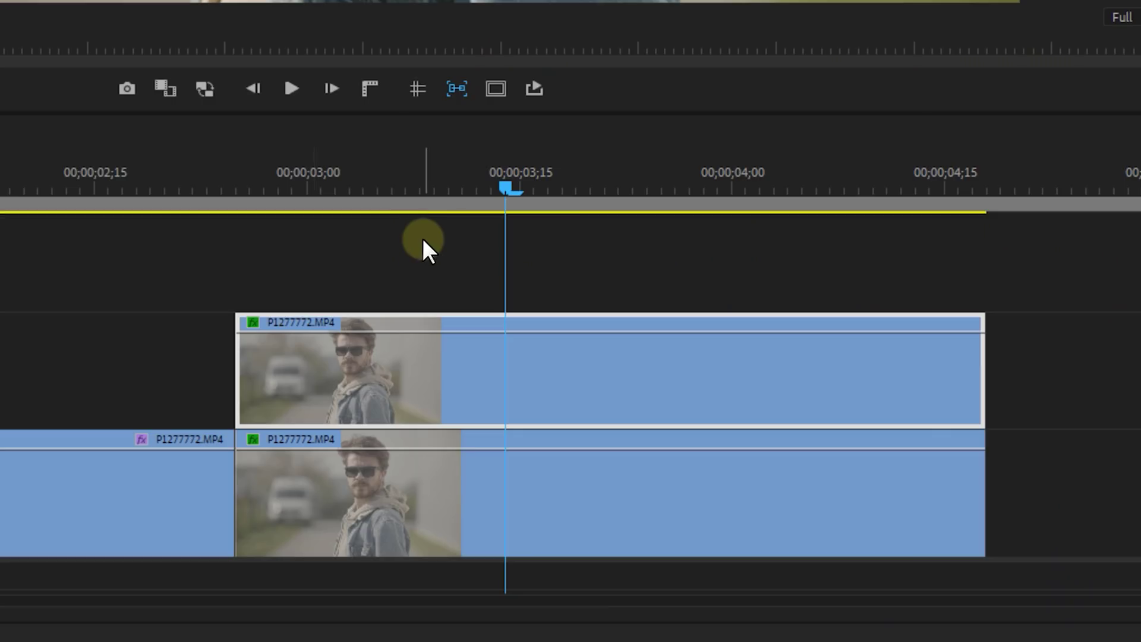
# Select both stacked mouth clips and nest them into one sequence
pyautogui.moveTo(423, 240); pyautogui.dragTo(588, 501)
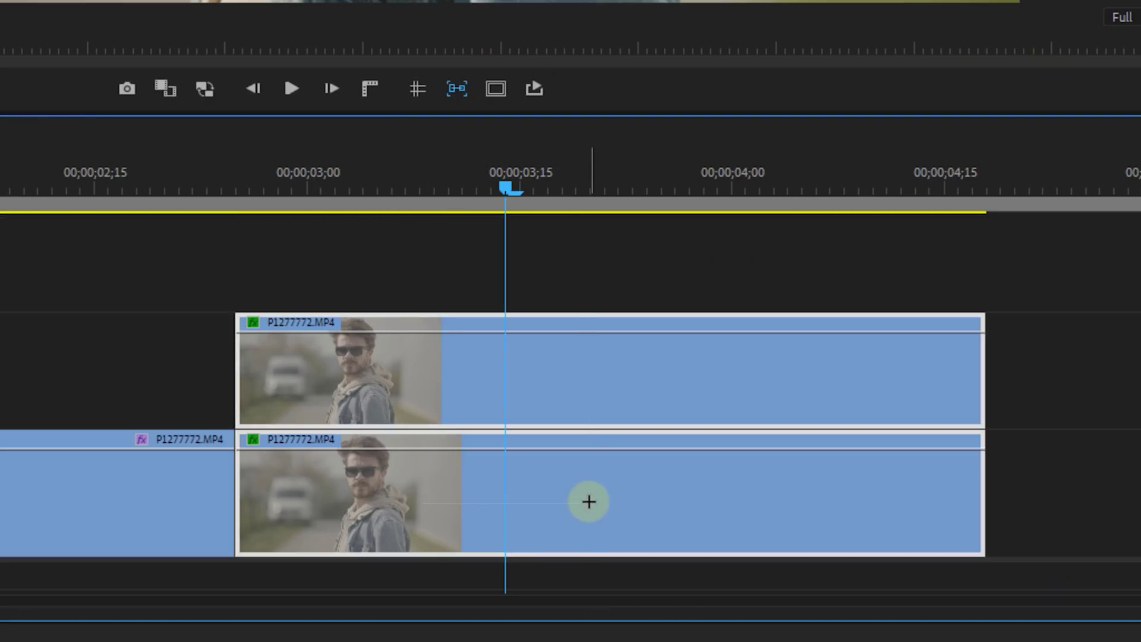
pyautogui.rightClick(588, 502)
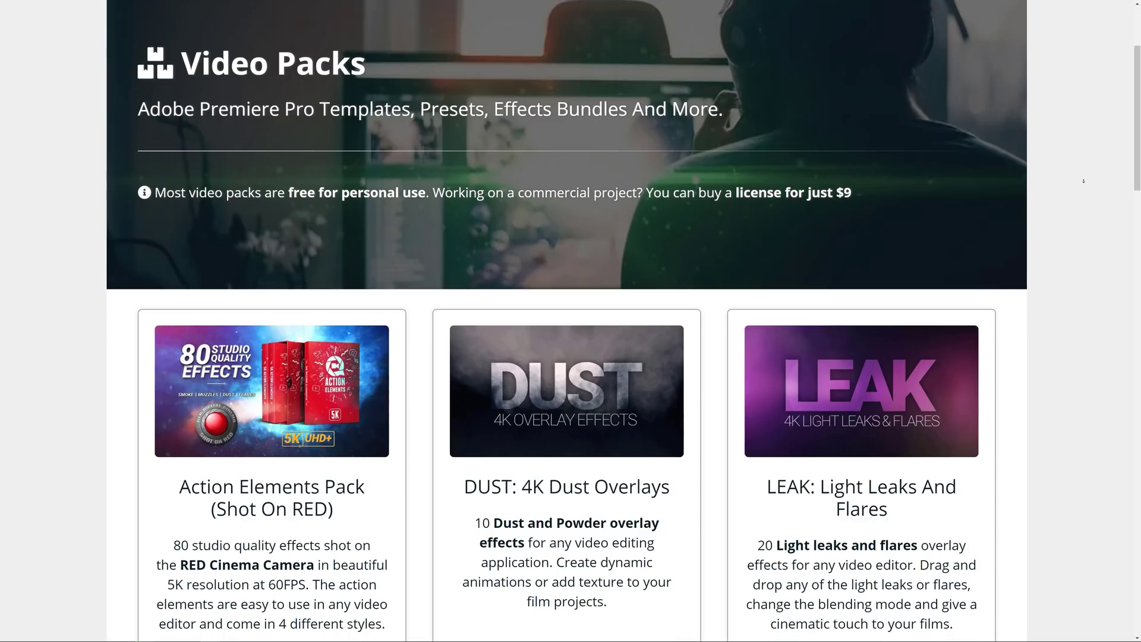
# Scroll down through the Video Packs page on premierebasics.net
pyautogui.scroll(-3, 1083, 180)
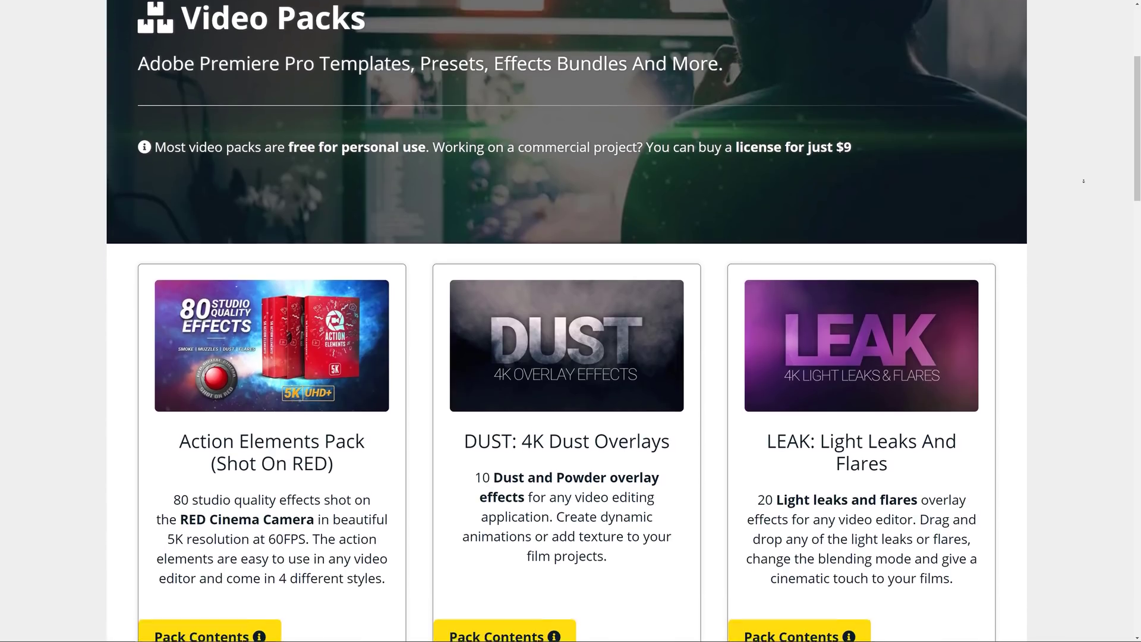
pyautogui.scroll(-2, 1083, 180)
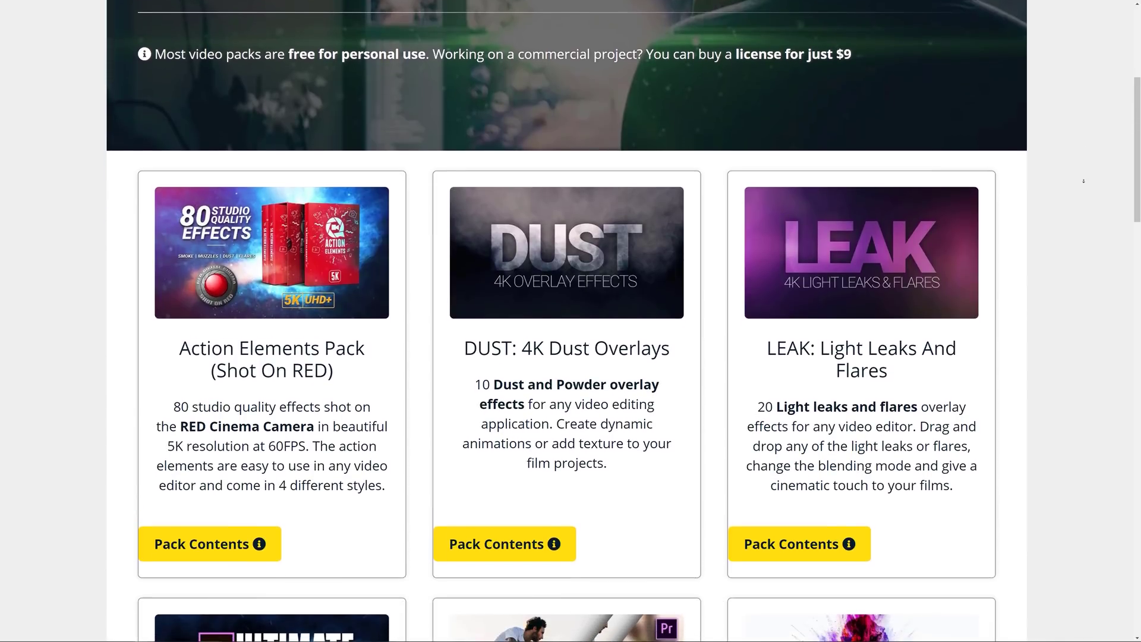
pyautogui.scroll(-2, 1083, 180)
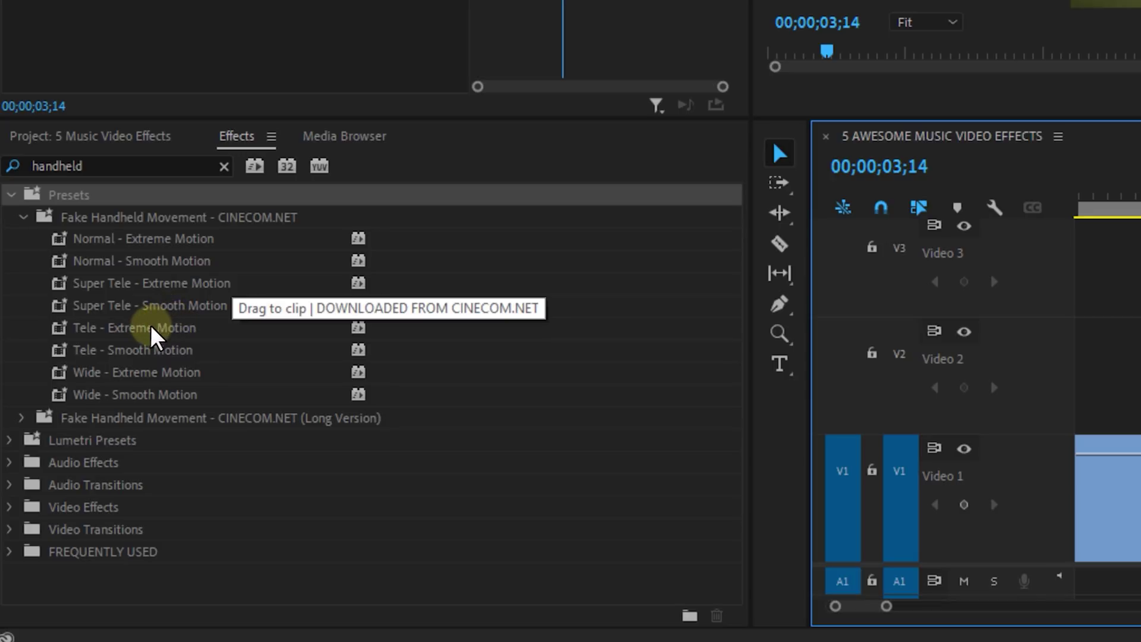
# Drop the Tele - Extreme Motion handheld preset onto the Puppet Mouth nested clip
pyautogui.moveTo(152, 335); pyautogui.dragTo(1140, 467)
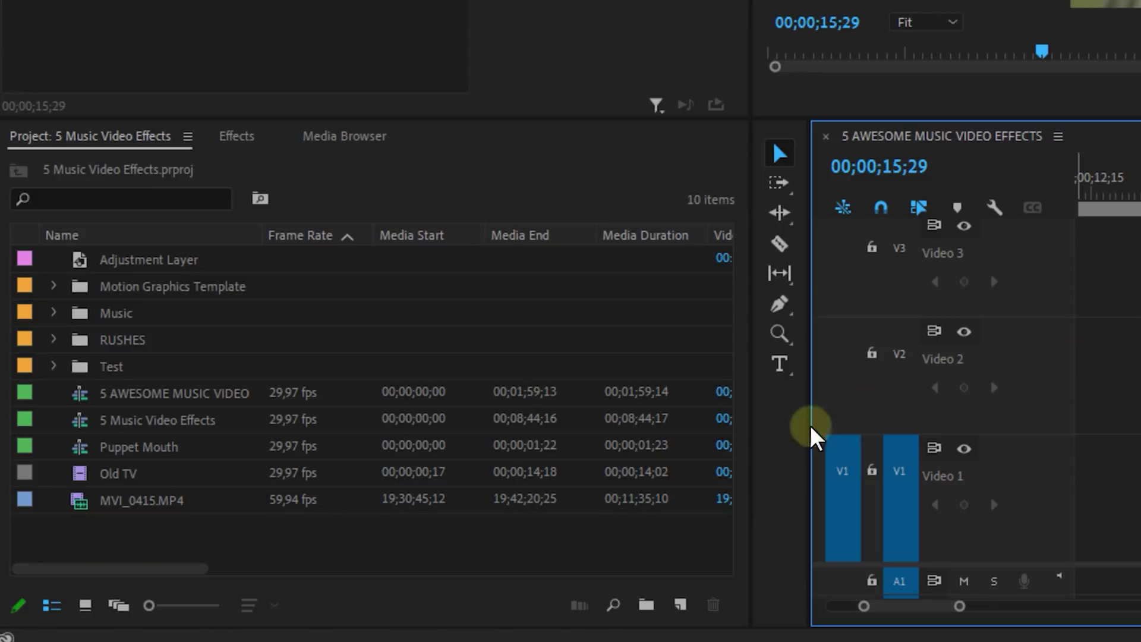
# Create a new adjustment layer, place it on Video 2 above the footage and lengthen it
pyautogui.rightClick(561, 535)
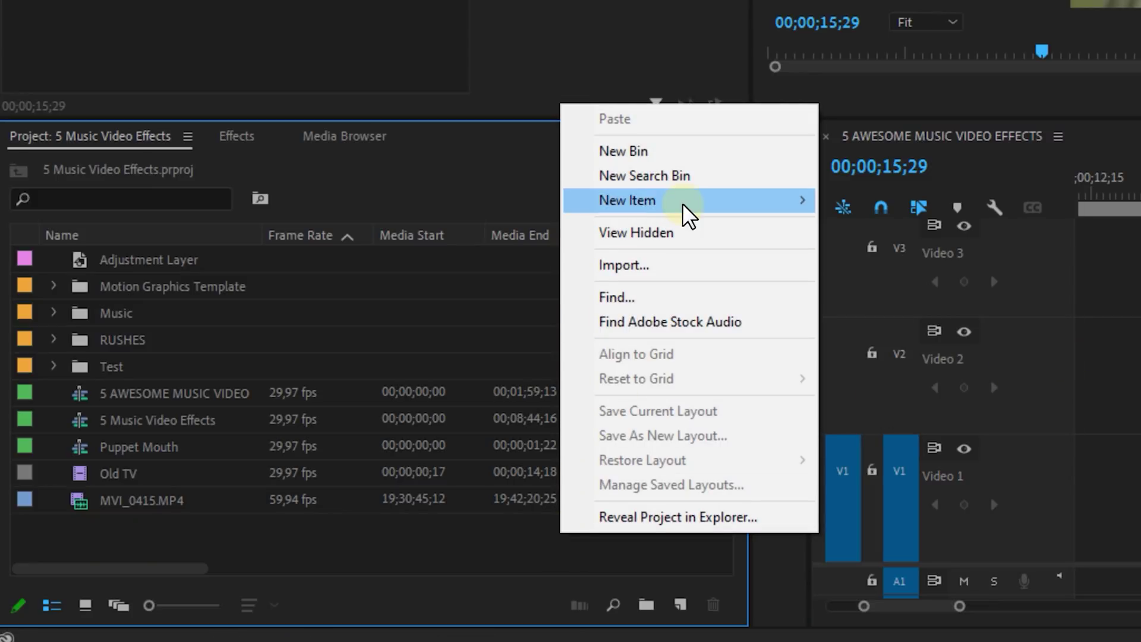
pyautogui.moveTo(682, 215)
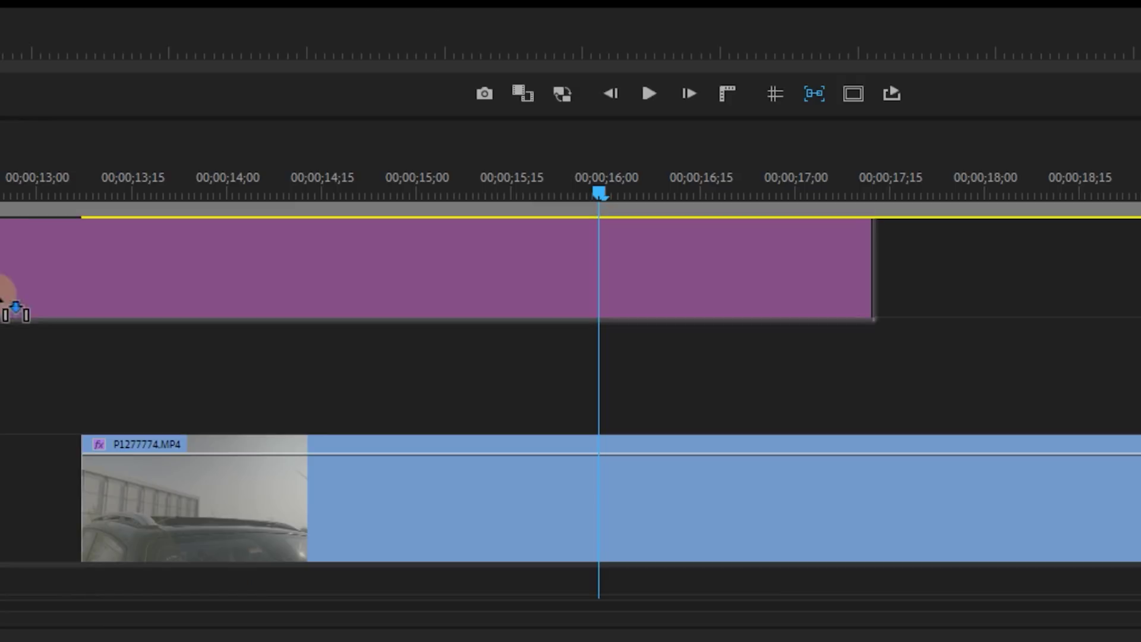
pyautogui.moveTo(15, 306); pyautogui.dragTo(83, 374)
pyautogui.moveTo(1029, 370); pyautogui.dragTo(1140, 370)
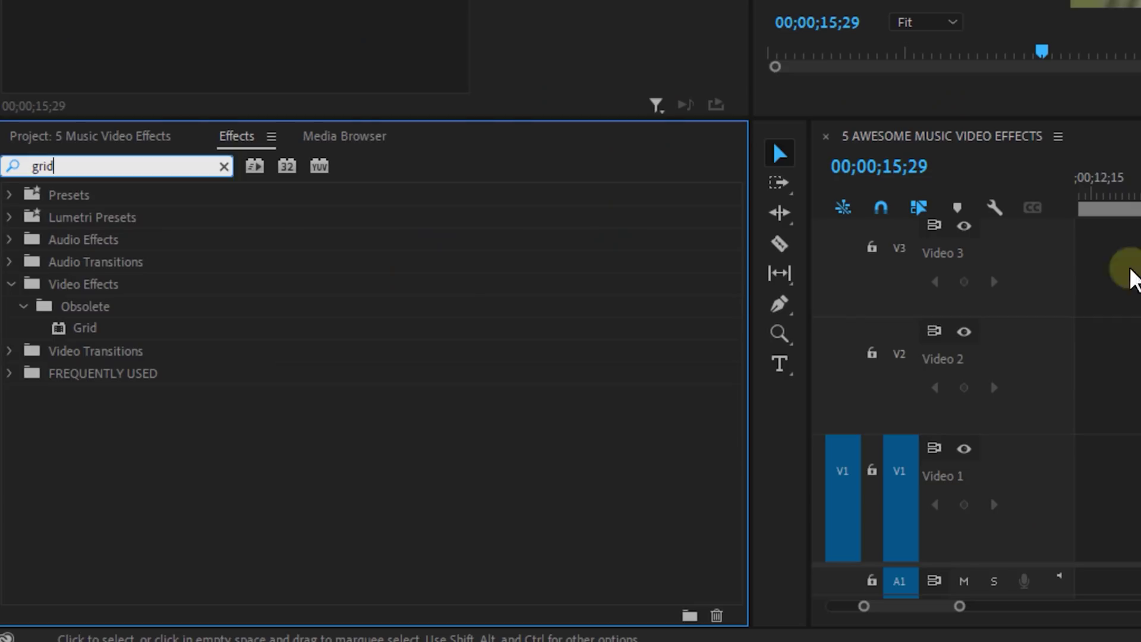
# Apply Grid to the adjustment layer, sizing cells by width and height, with a near-black colour
pyautogui.moveTo(178, 333); pyautogui.dragTo(724, 294)
pyautogui.moveTo(628, 293); pyautogui.dragTo(501, 380)
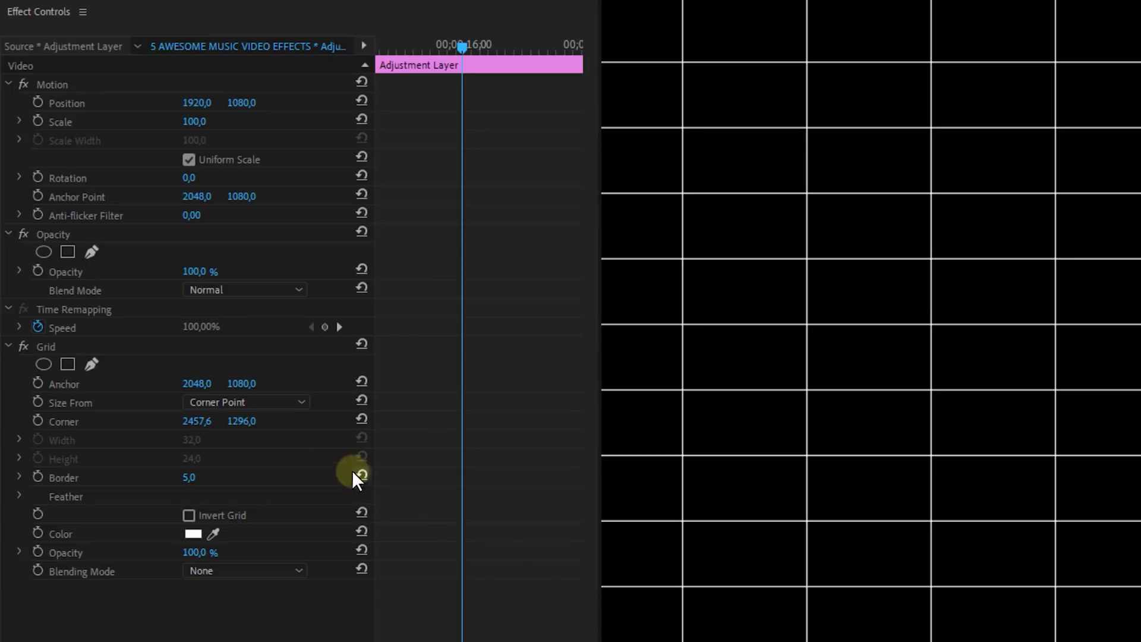
pyautogui.click(284, 406)
pyautogui.click(301, 458)
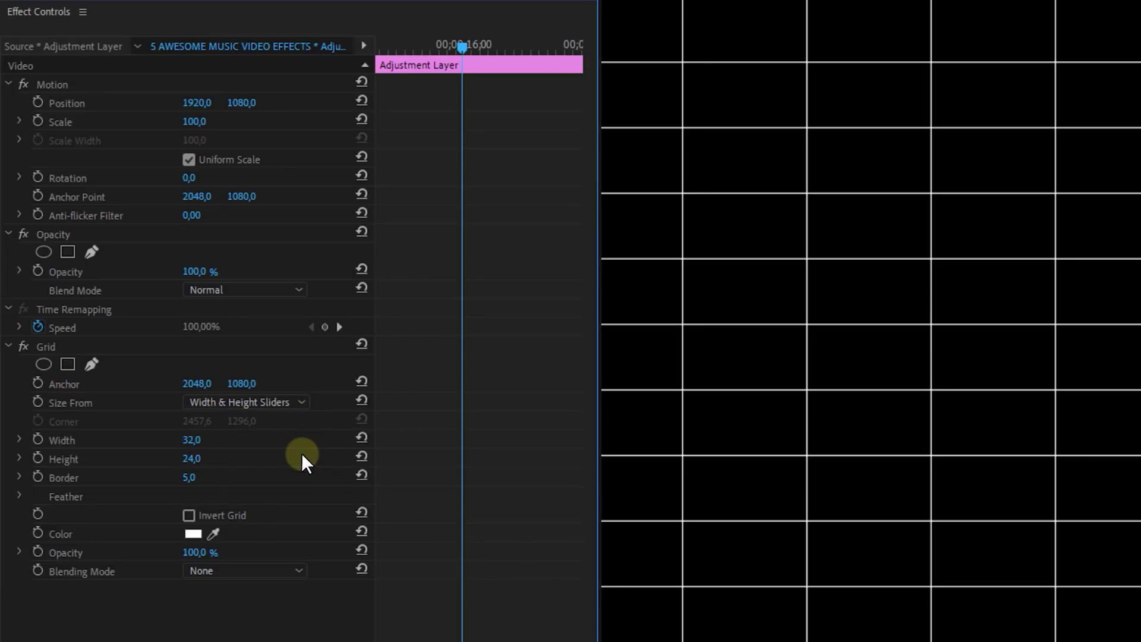
pyautogui.click(193, 534)
pyautogui.click(715, 275)
pyautogui.click(1097, 260)
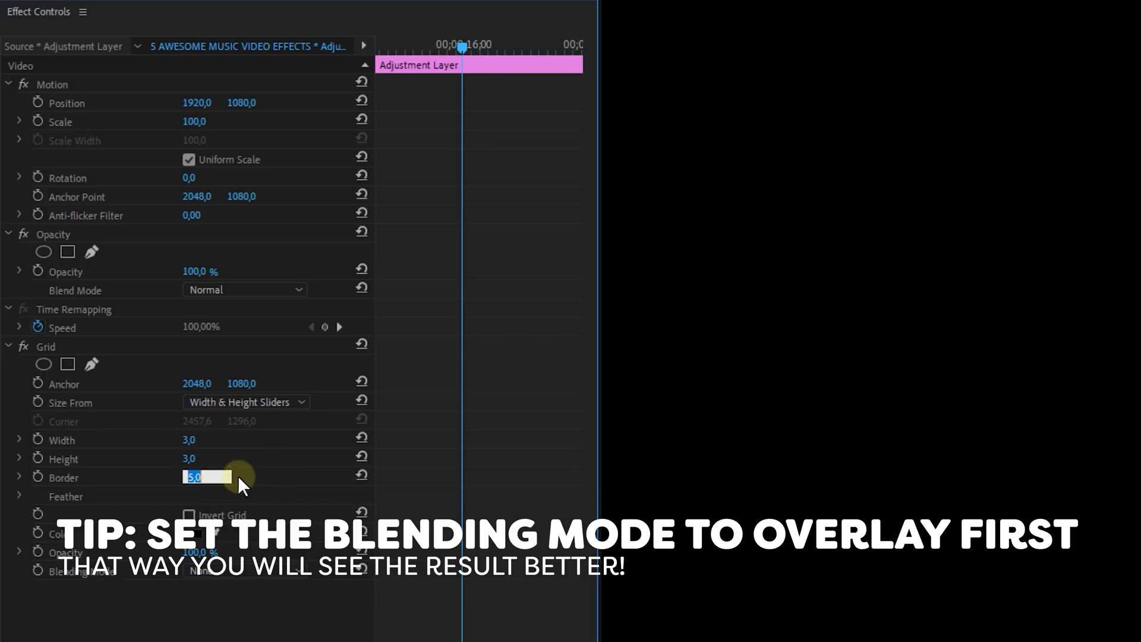
# Give the grid a border of 2, Overlay blending and 70% opacity
pyautogui.write('2')
pyautogui.press('Return')
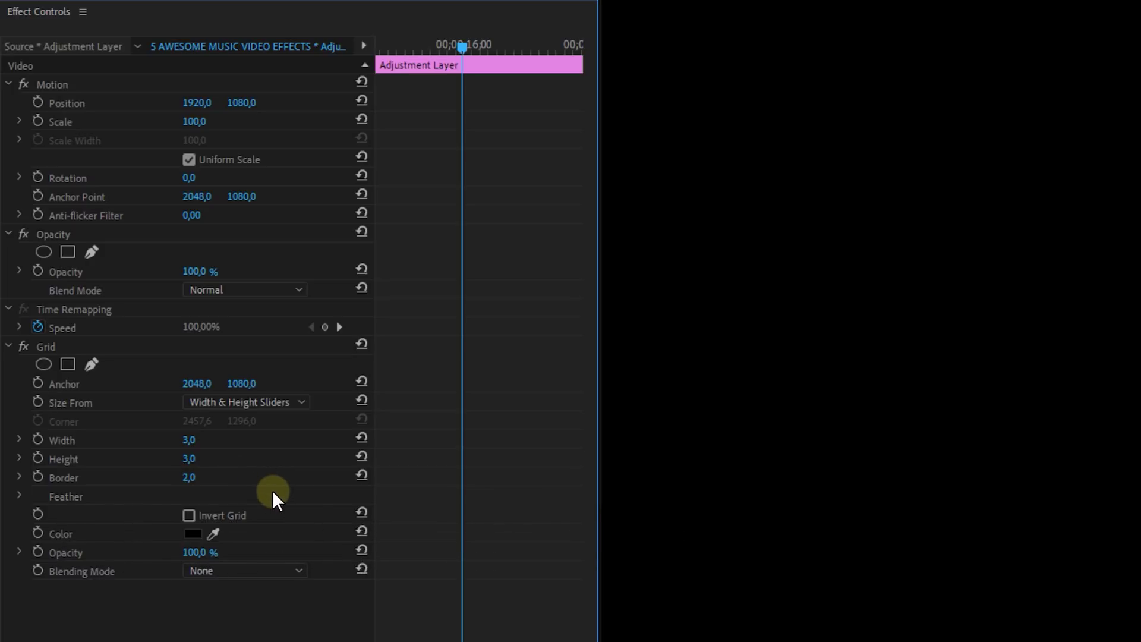
pyautogui.click(288, 571)
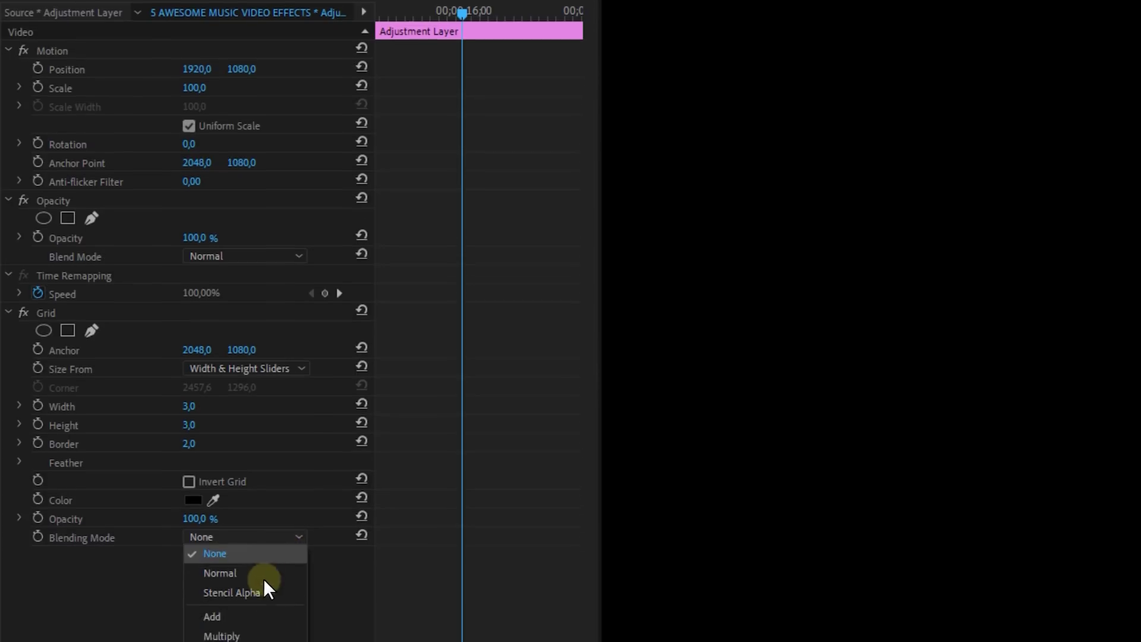
pyautogui.click(242, 568)
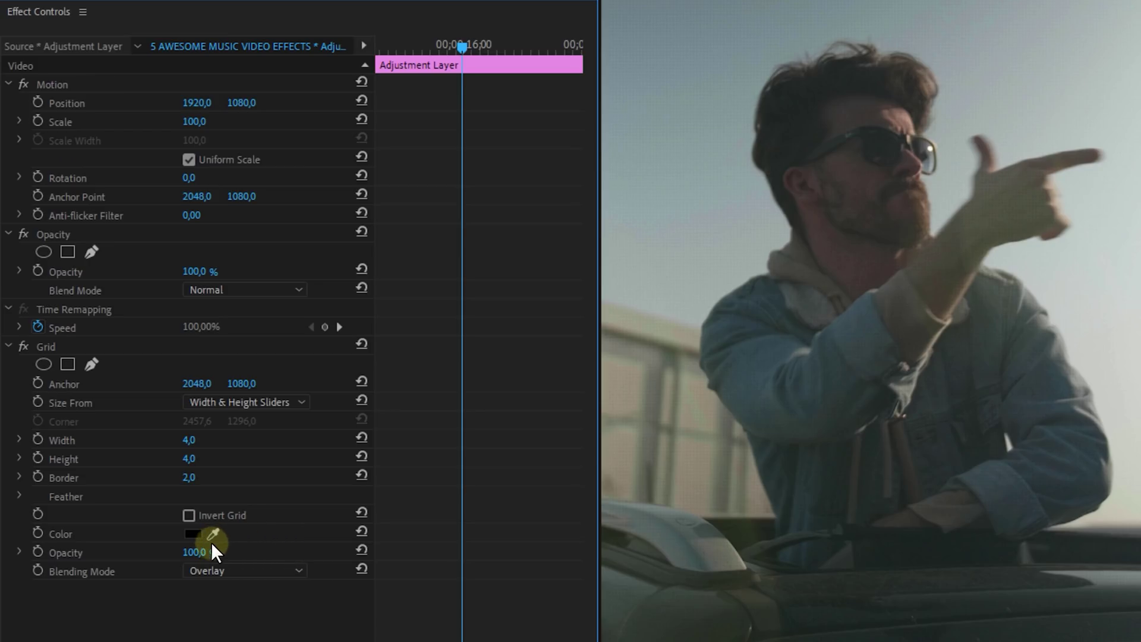
pyautogui.click(209, 549)
pyautogui.write('70')
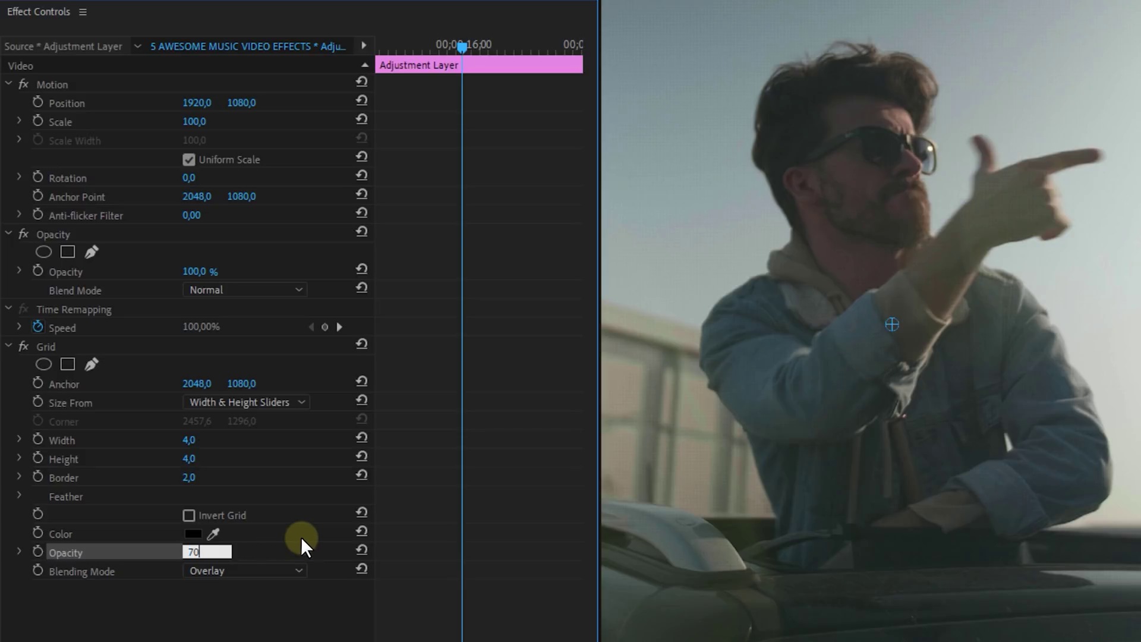
pyautogui.press('Return')
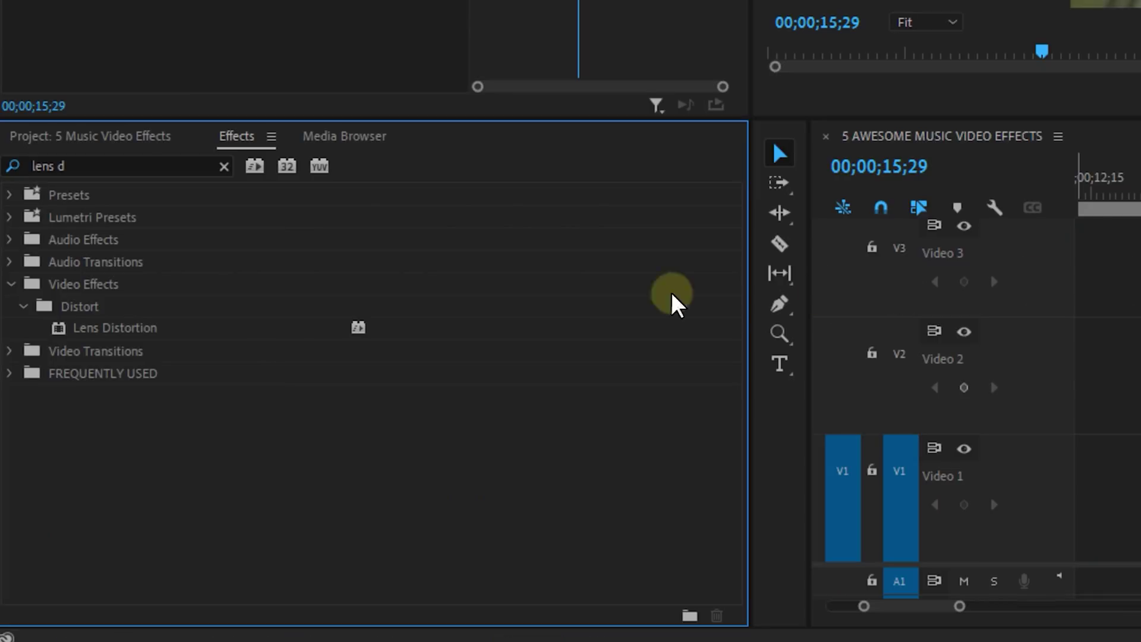
# Apply Lens Distortion with Curvature 50, Vertical Decentering 10, Horizontal Decentering 4, and hide Video 2
pyautogui.click(94, 333)
pyautogui.moveTo(93, 344); pyautogui.dragTo(1140, 364)
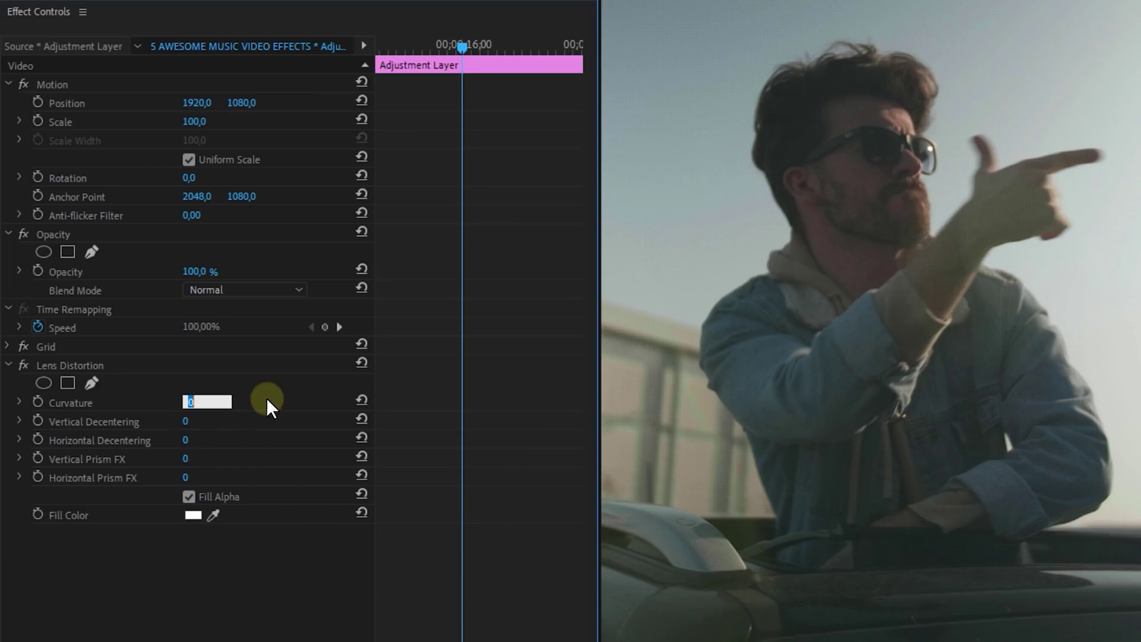
pyautogui.write('50')
pyautogui.click(189, 421)
pyautogui.write('10')
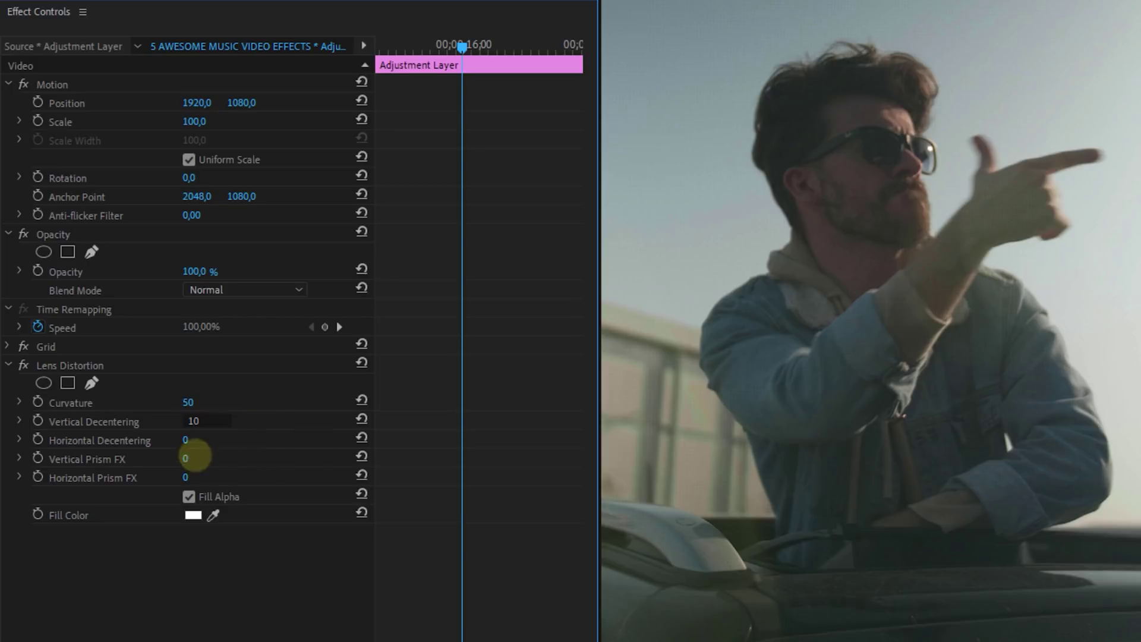
pyautogui.click(199, 473)
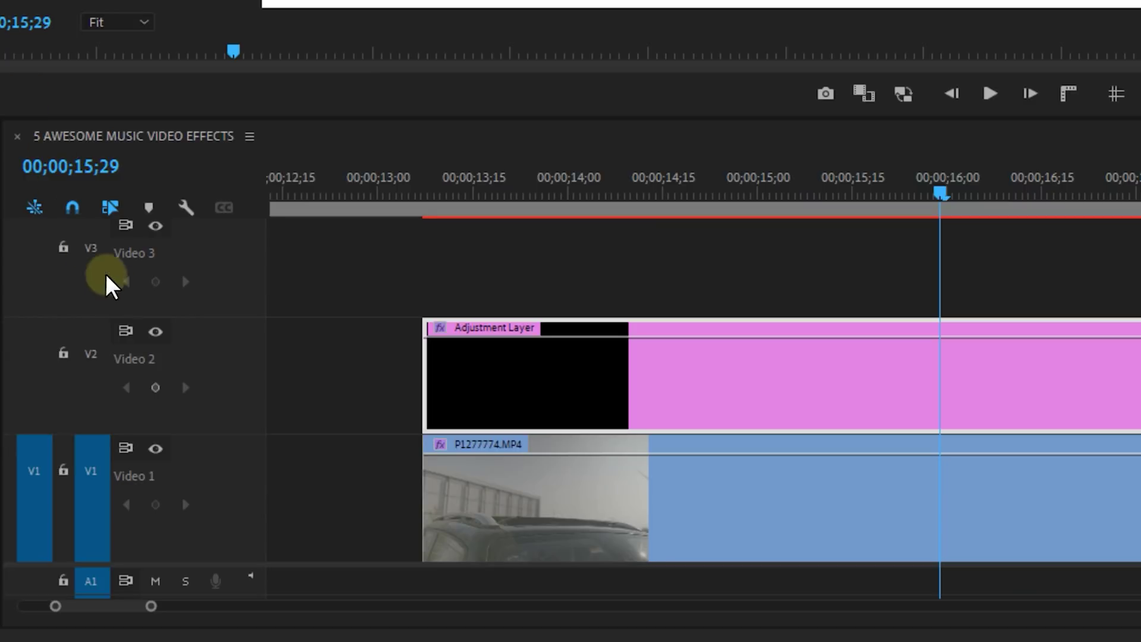
pyautogui.click(156, 331)
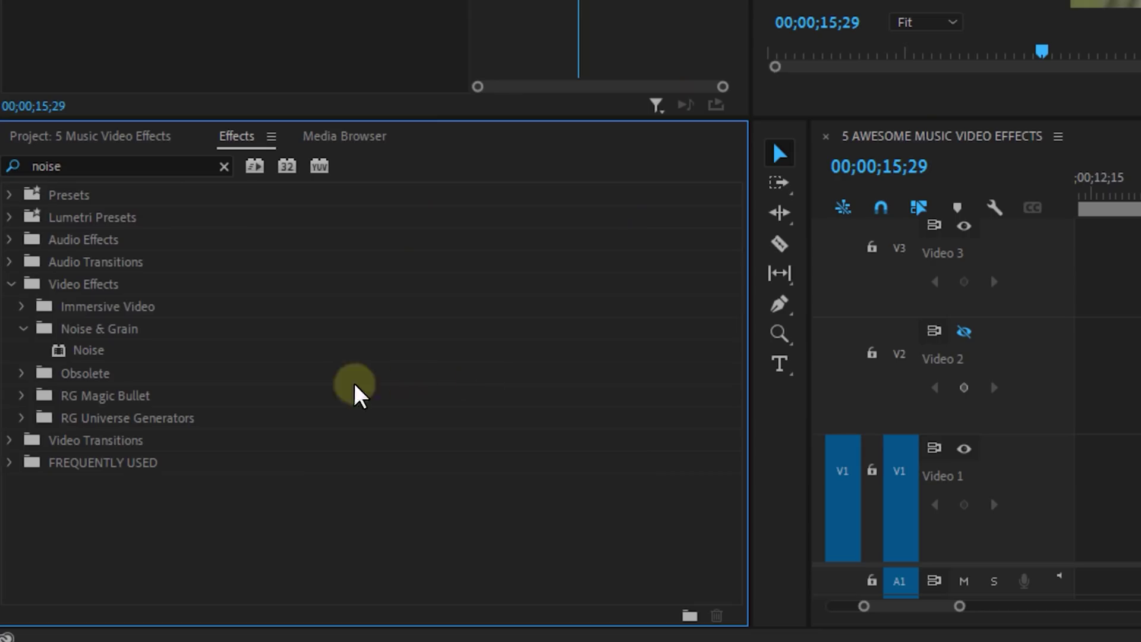
# Apply the Noise effect to the V1 clip with a 15% amount of noise
pyautogui.moveTo(158, 351); pyautogui.dragTo(1140, 513)
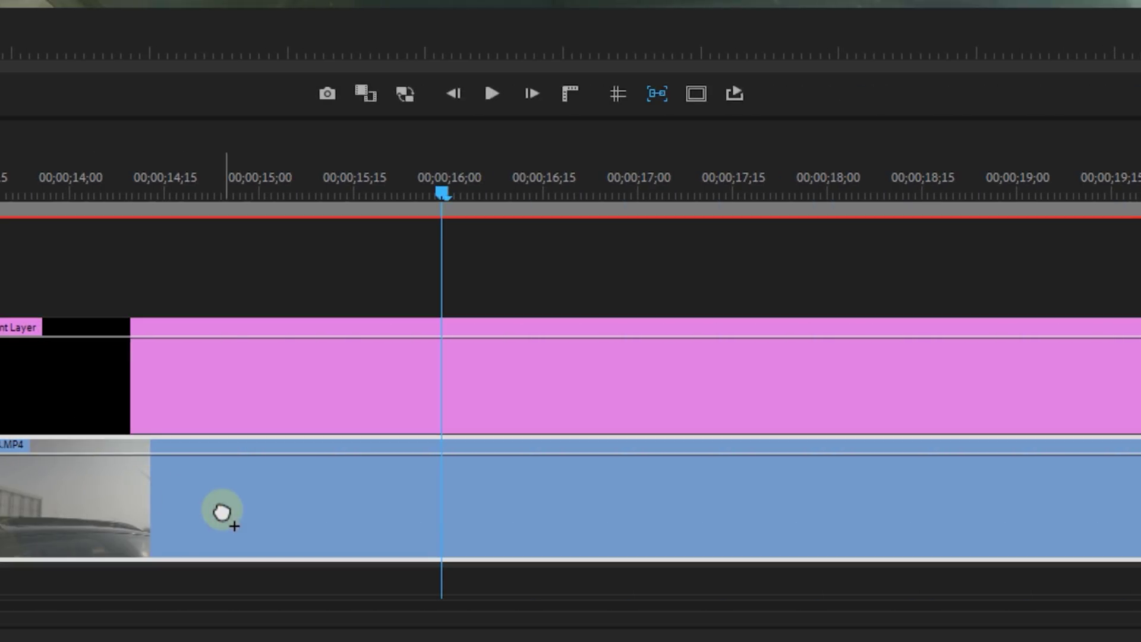
pyautogui.moveTo(222, 513); pyautogui.dragTo(222, 518)
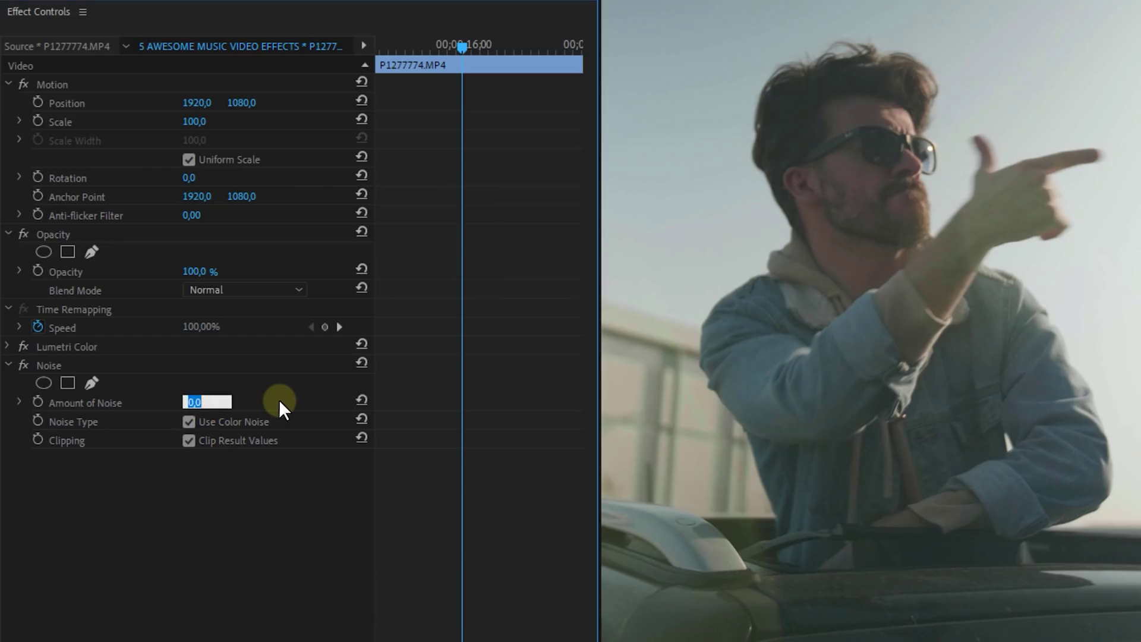
pyautogui.write('15')
pyautogui.press('Return')
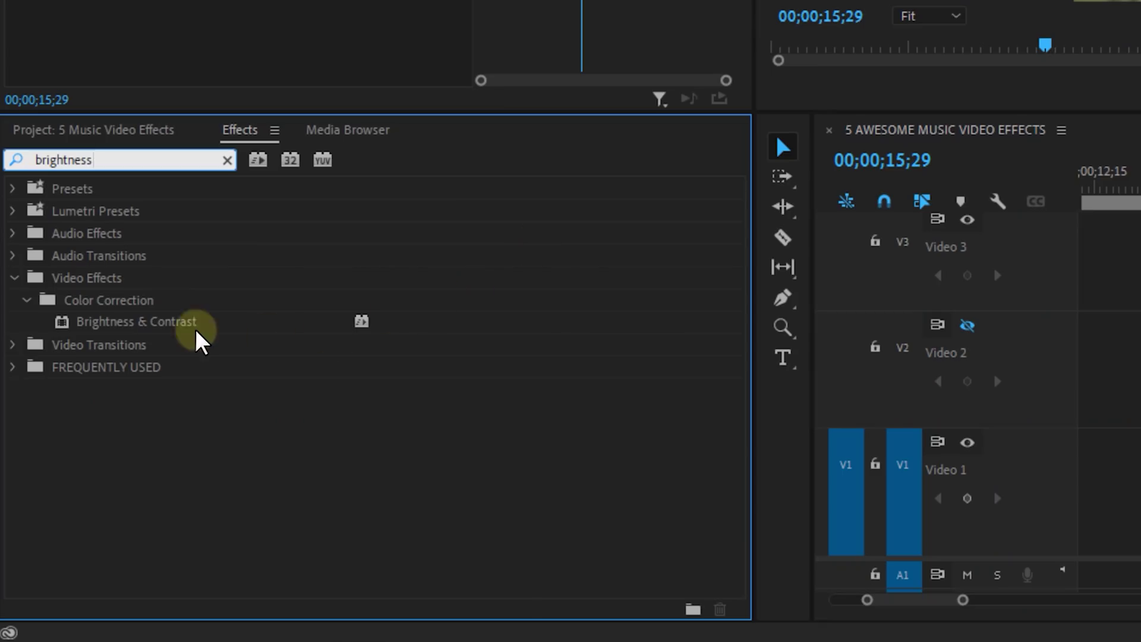
pyautogui.click(178, 329)
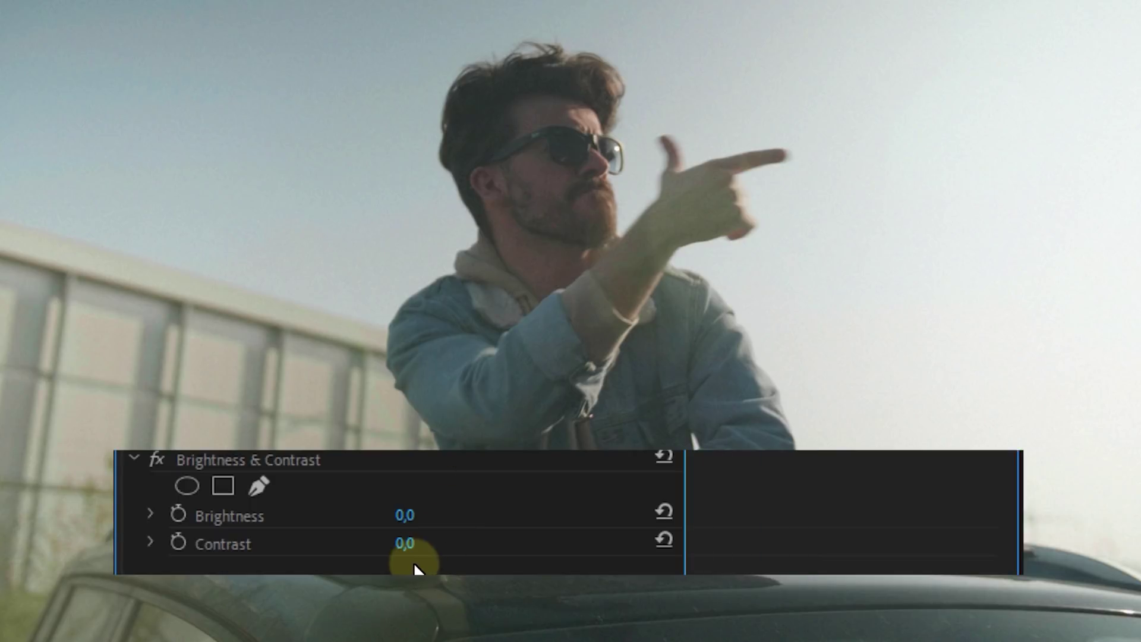
# Set Contrast to 25 and start Brightness keyframes at 0, 1 and 2 on successive frames
pyautogui.write('25')
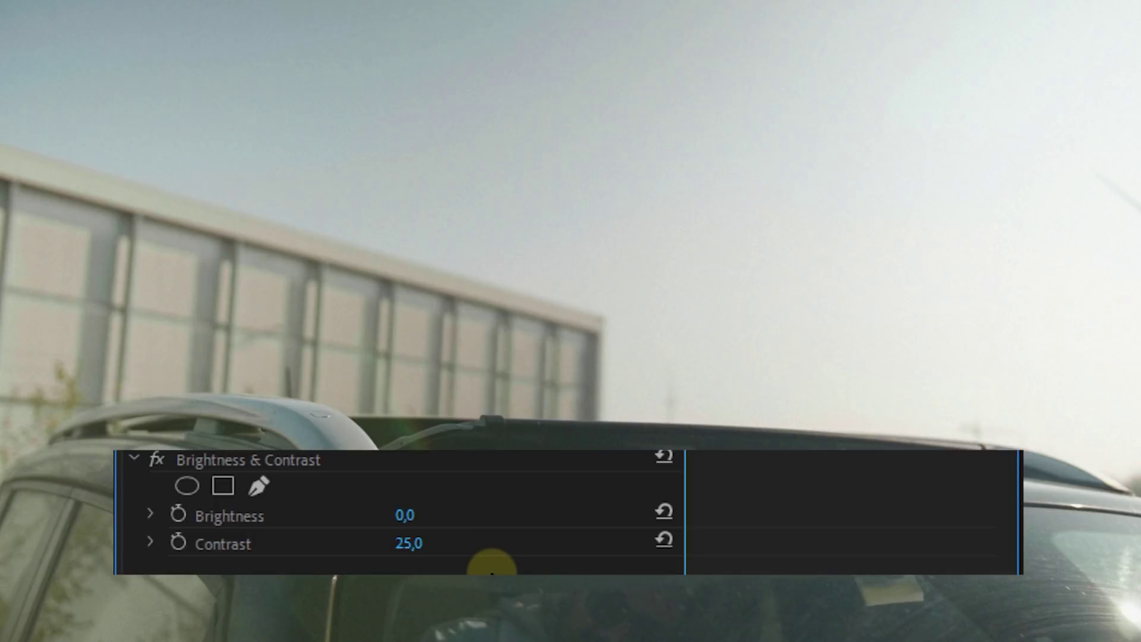
pyautogui.click(178, 513)
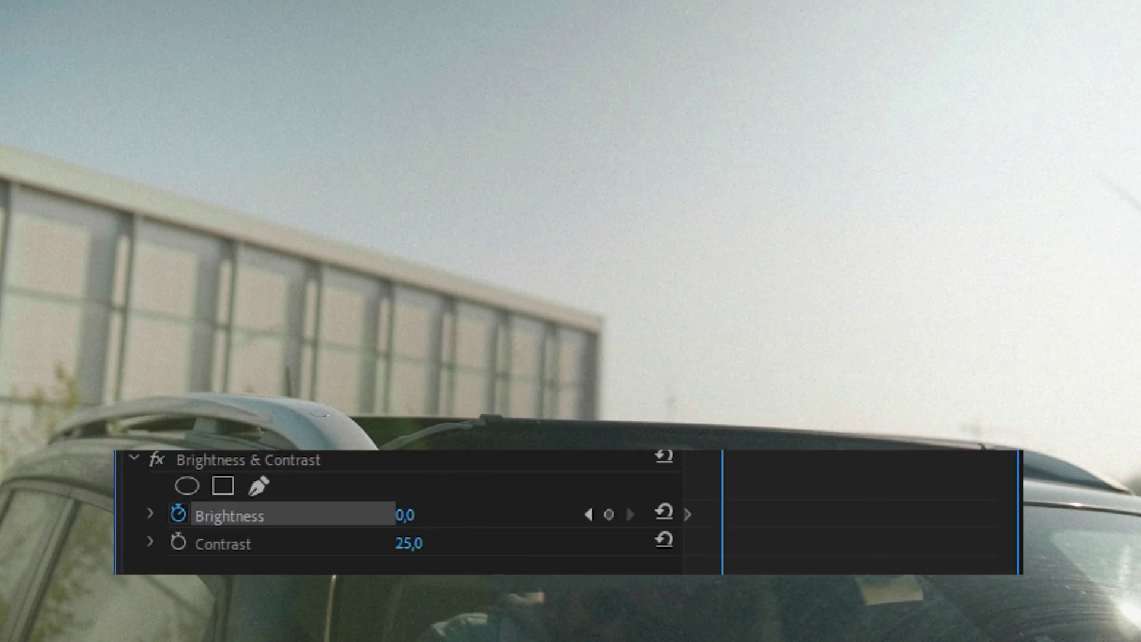
pyautogui.click(405, 515)
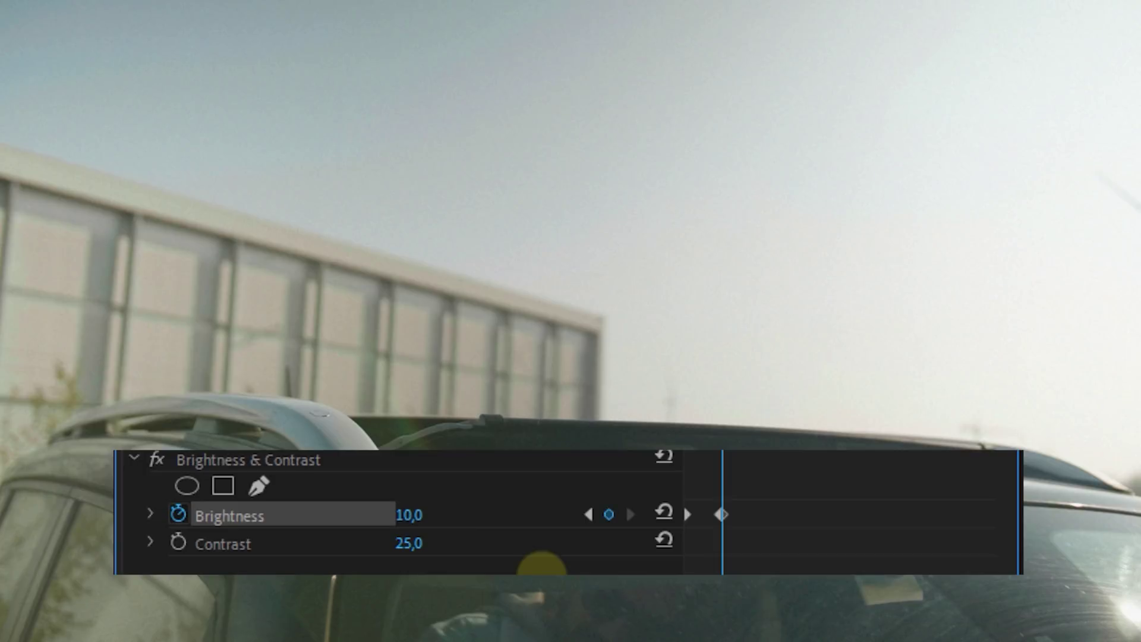
pyautogui.click(420, 522)
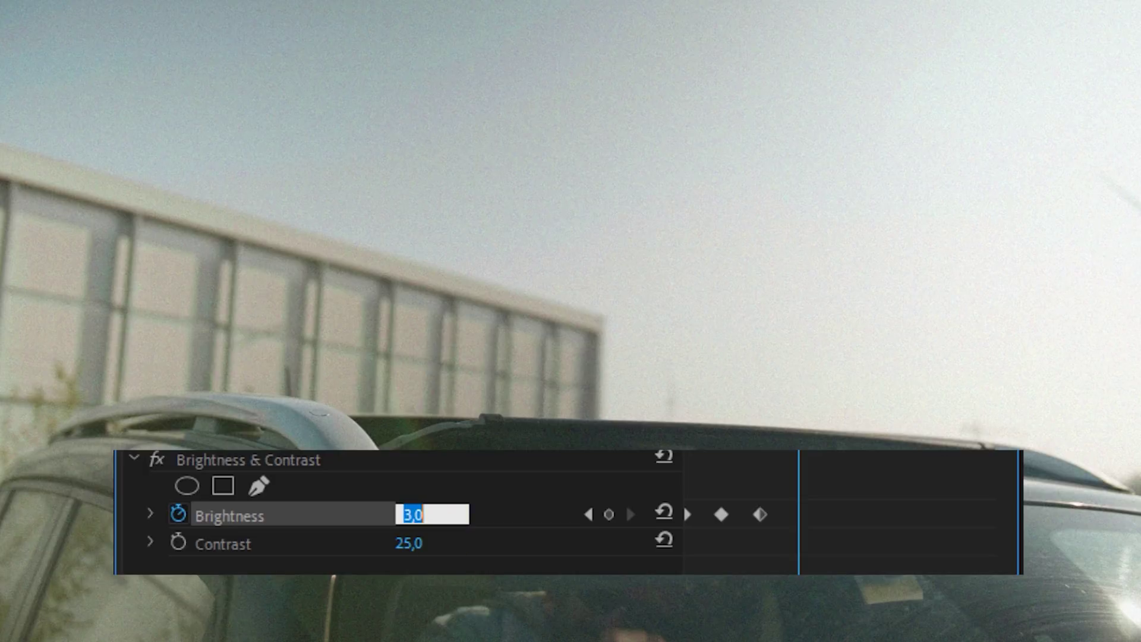
pyautogui.write('12')
pyautogui.click(399, 513)
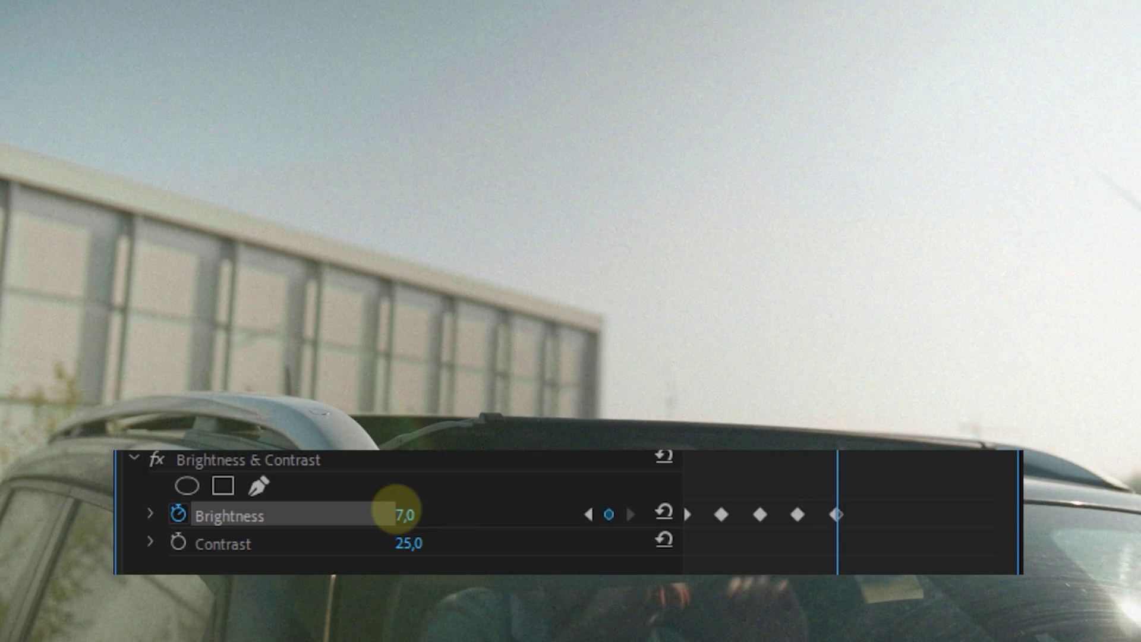
pyautogui.write('2')
pyautogui.press('Return')
# Continue the flicker with Brightness keyframes rising to 14 over the next frames
pyautogui.click(429, 514)
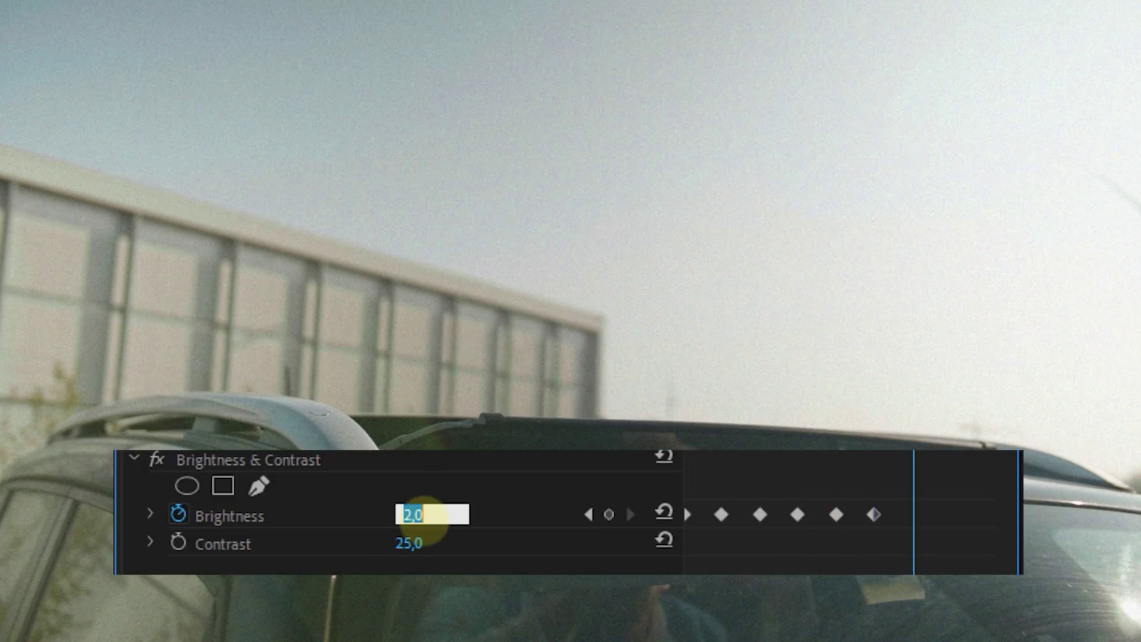
pyautogui.click(416, 512)
pyautogui.write('14')
pyautogui.click(558, 538)
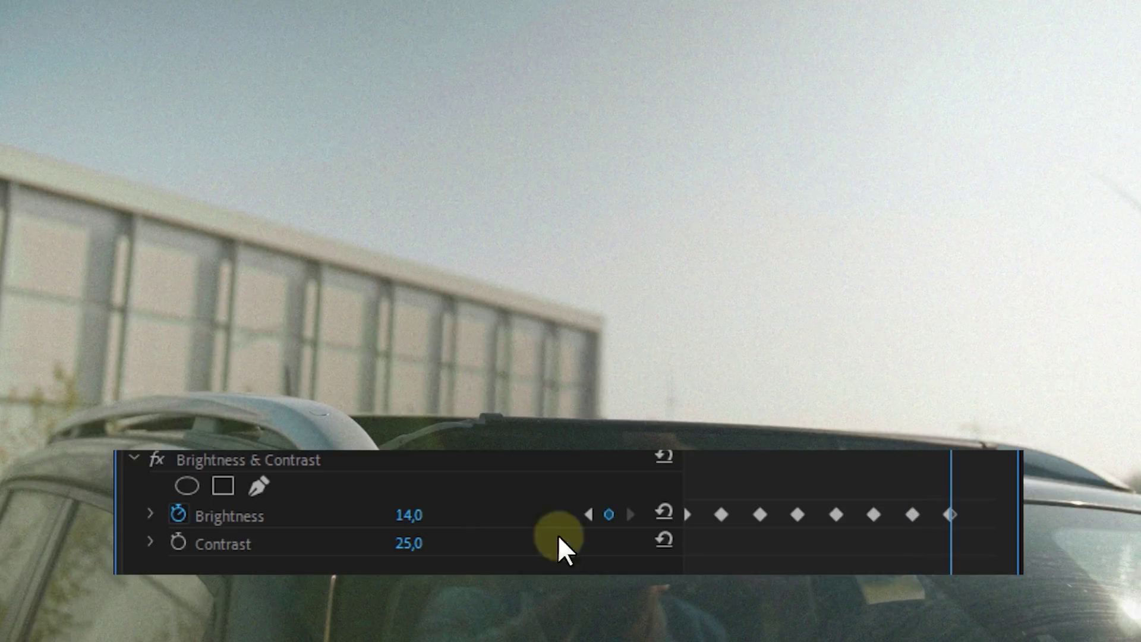
pyautogui.click(591, 515)
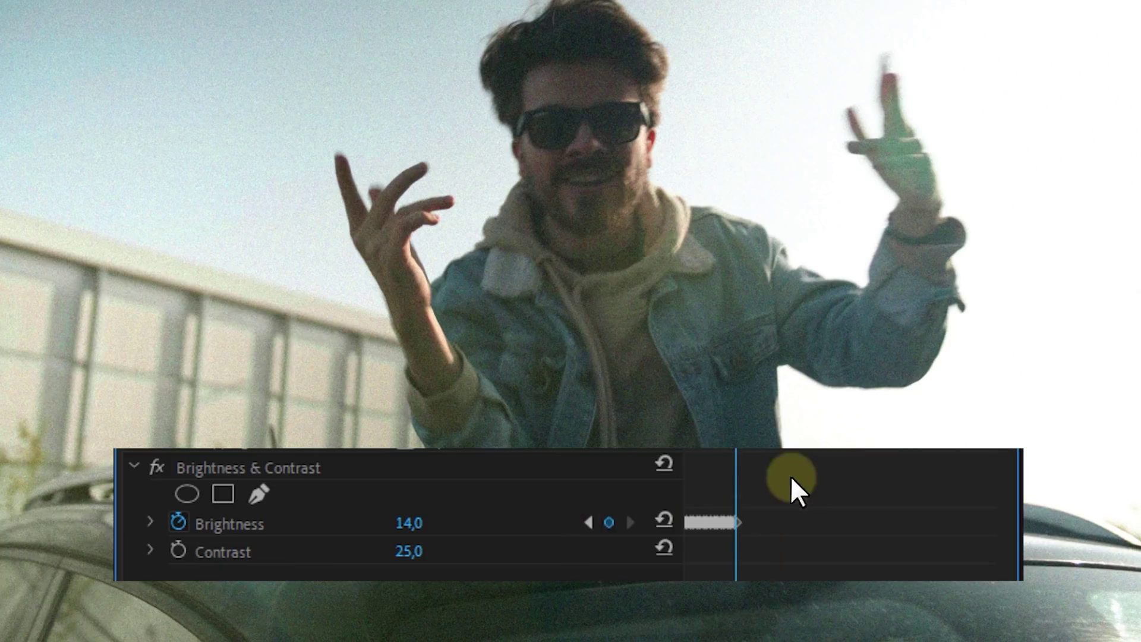
# Select the Brightness keyframes and paste copies further along the clip
pyautogui.moveTo(793, 484); pyautogui.dragTo(684, 581)
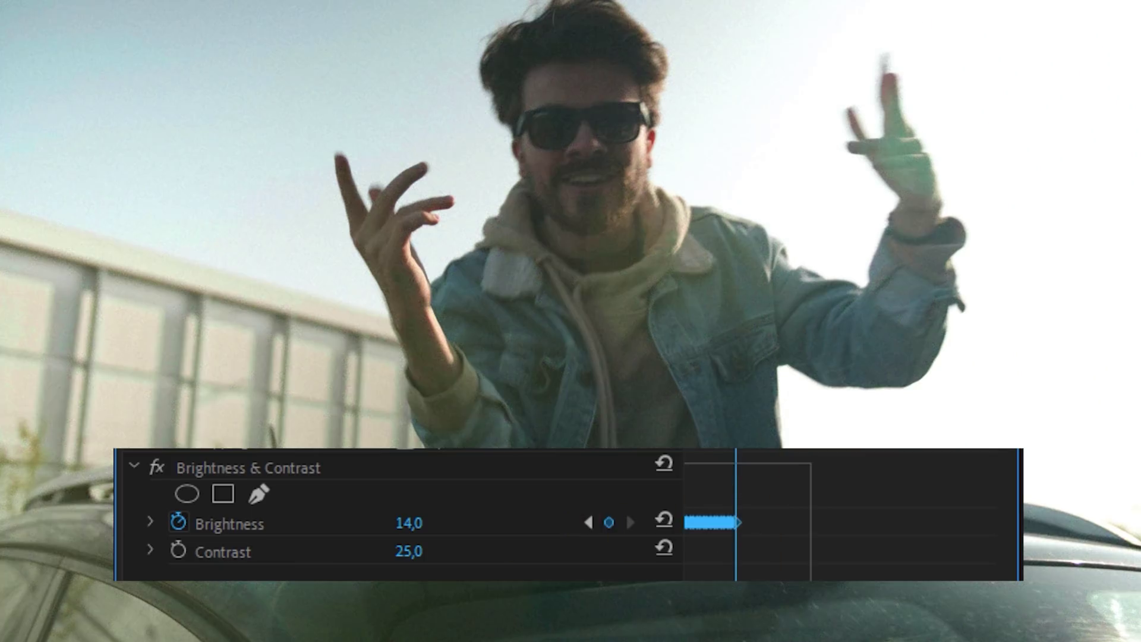
pyautogui.hotkey('ctrl', 'v')
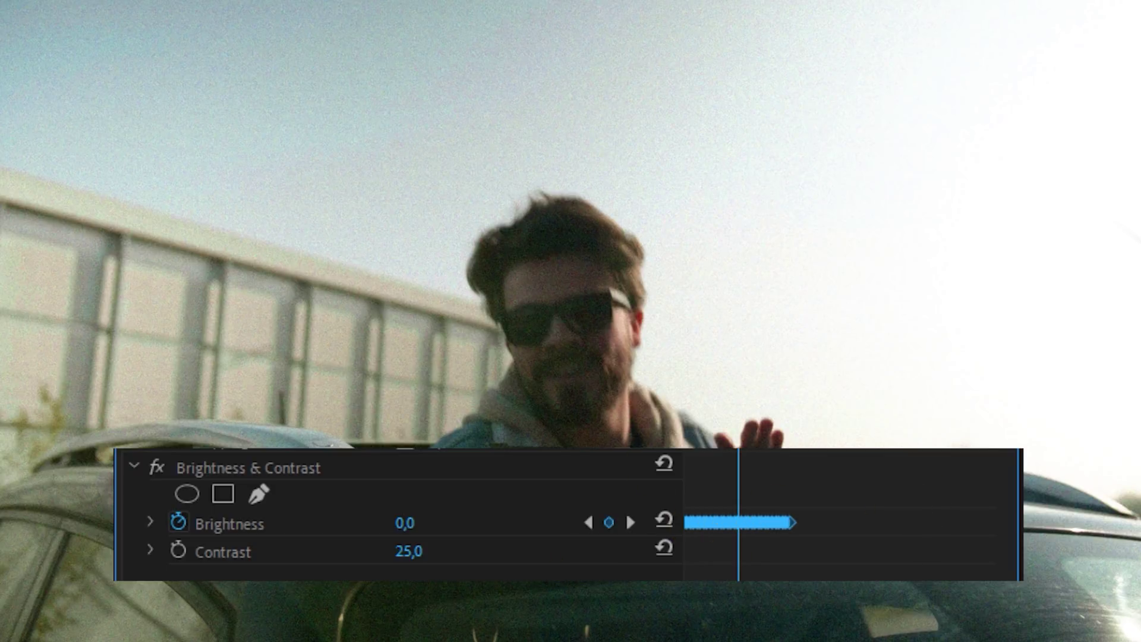
pyautogui.click(599, 494)
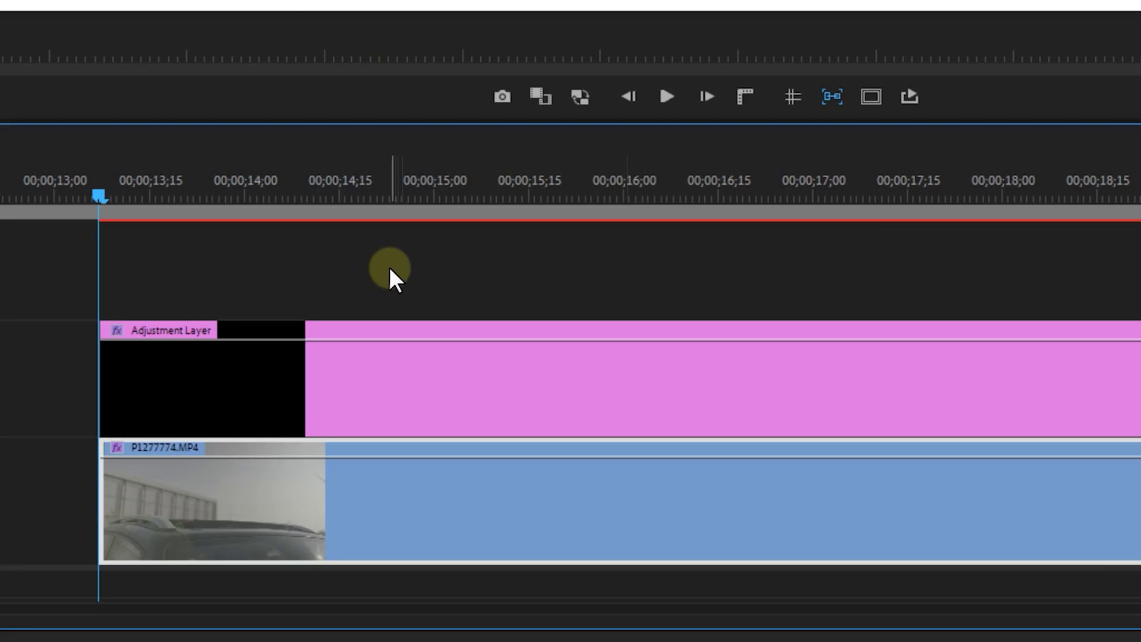
pyautogui.moveTo(390, 269); pyautogui.dragTo(509, 529)
# Bring up the context menu on the selected adjustment layer and clip to nest them as 'OLD TV look'
pyautogui.rightClick(509, 530)
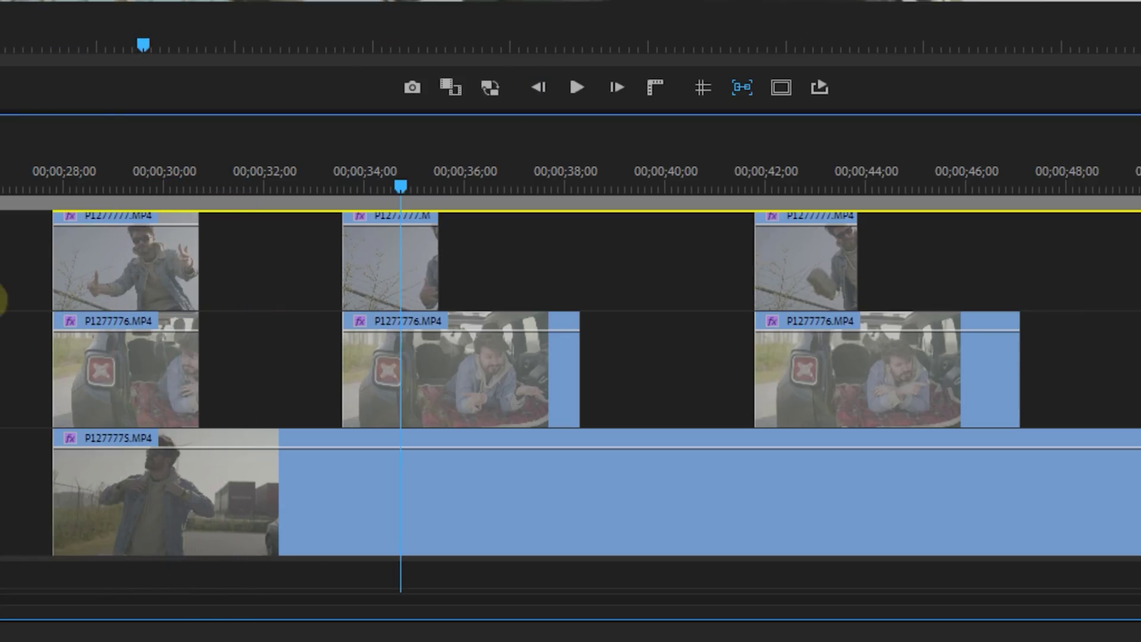
# Nest all the clips as 'Short edit' and give it Posterize Time at 12 fps
pyautogui.moveTo(8, 255); pyautogui.dragTo(1105, 508)
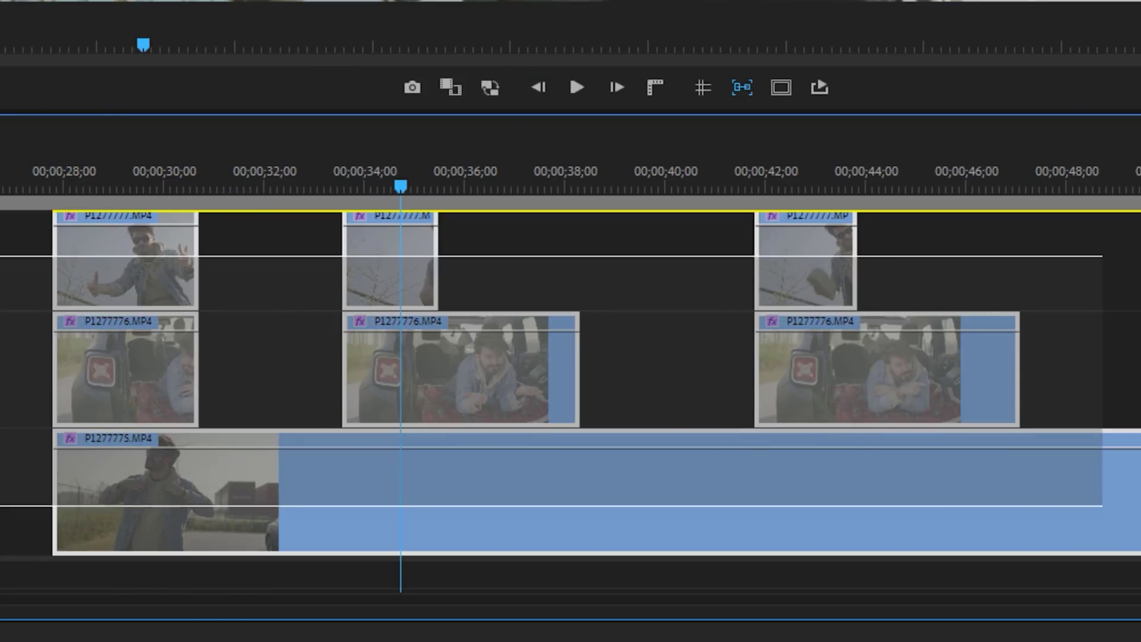
pyautogui.rightClick(357, 273)
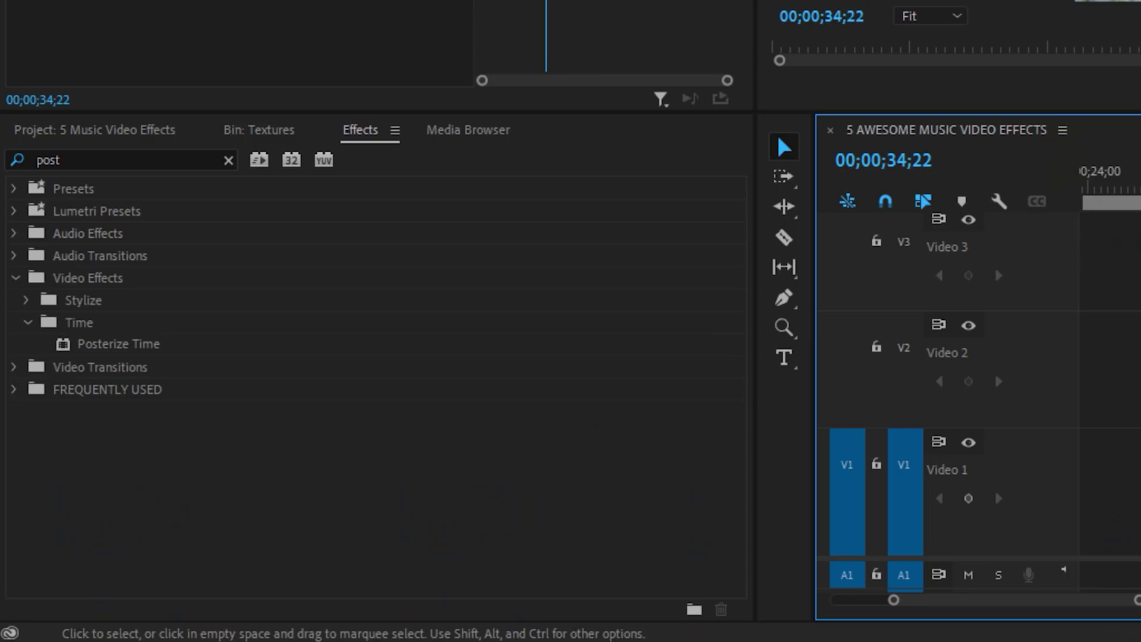
pyautogui.moveTo(143, 344); pyautogui.dragTo(1140, 497)
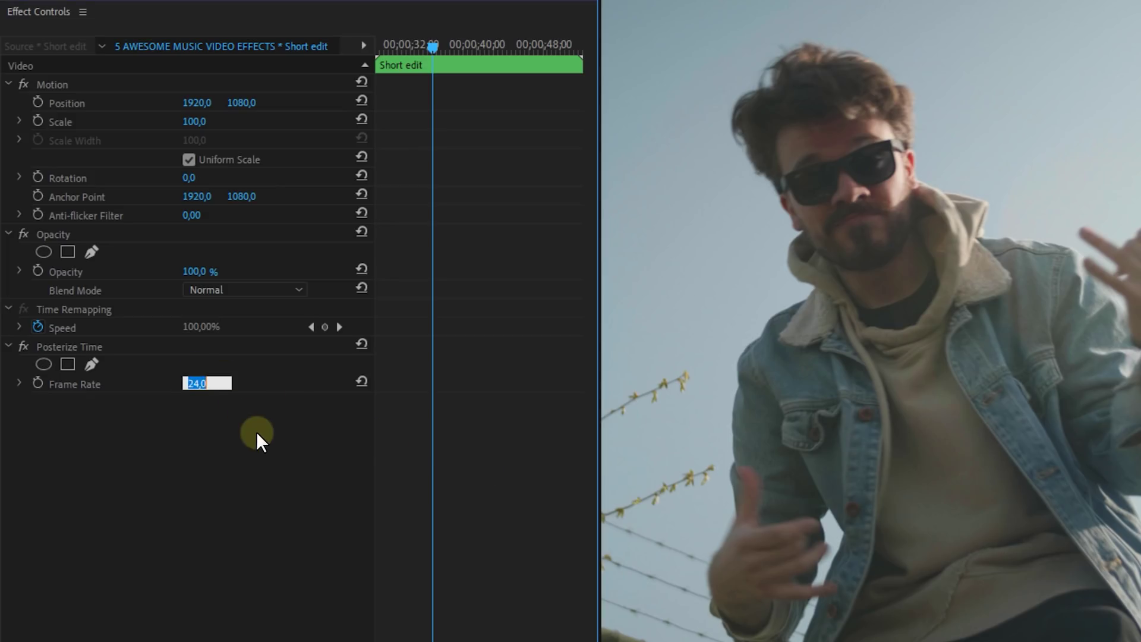
pyautogui.write('12')
pyautogui.press('Return')
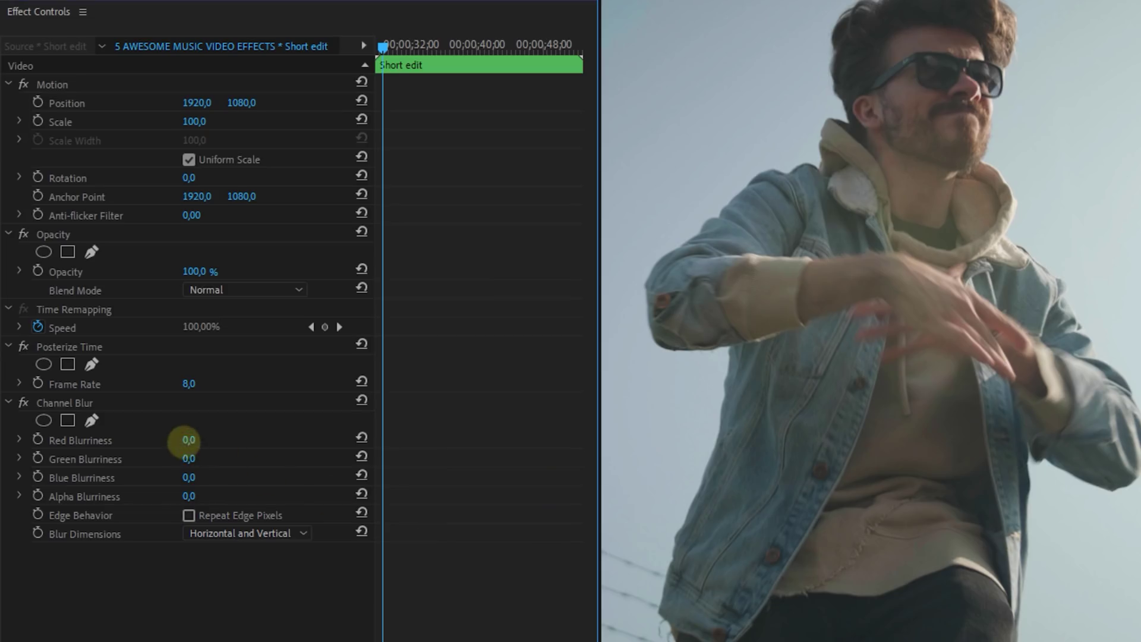
# Set Channel Blur's Red and Blue Blurriness both to 50
pyautogui.write('50')
pyautogui.press('Return')
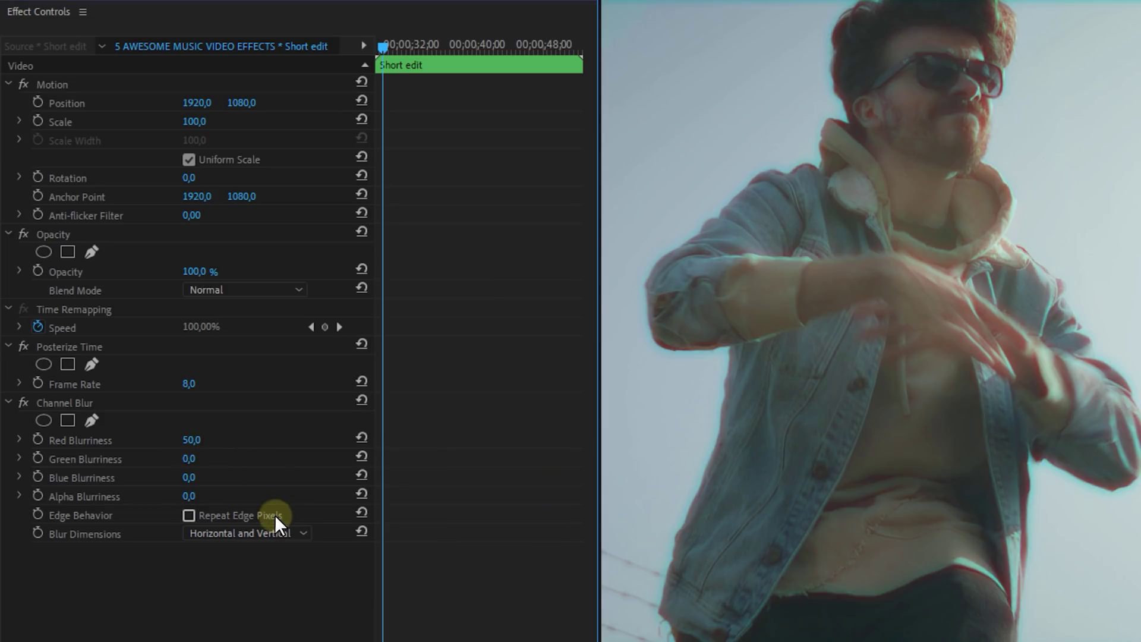
pyautogui.write('50')
pyautogui.press('Return')
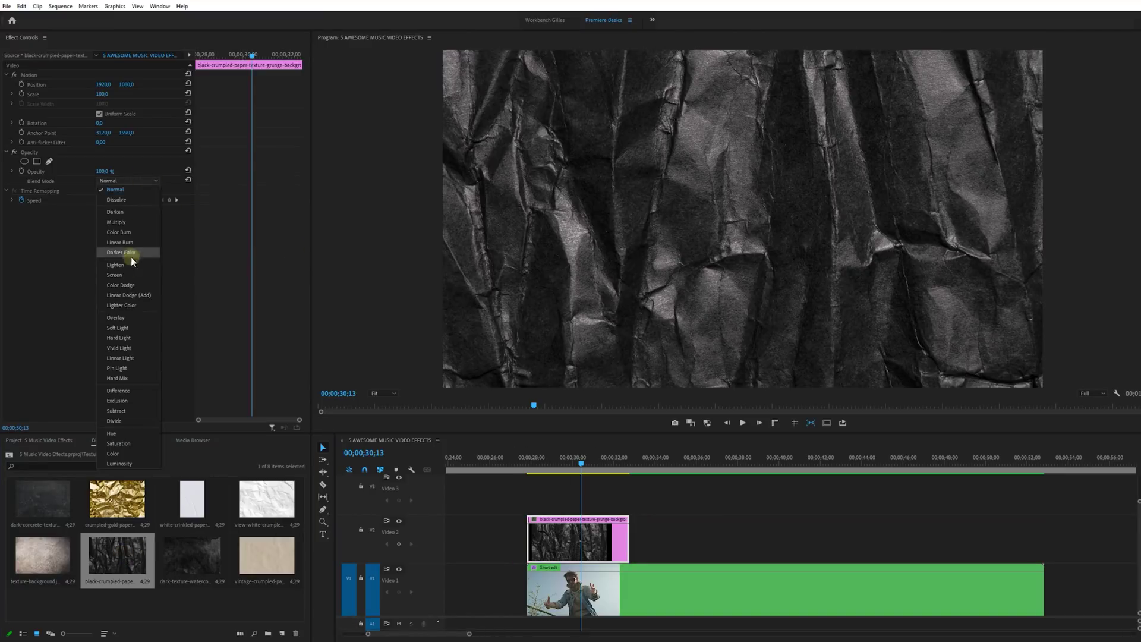
# Set the black paper texture's blend mode to Overlay, then to Screen
pyautogui.click(128, 216)
pyautogui.click(140, 179)
pyautogui.click(117, 273)
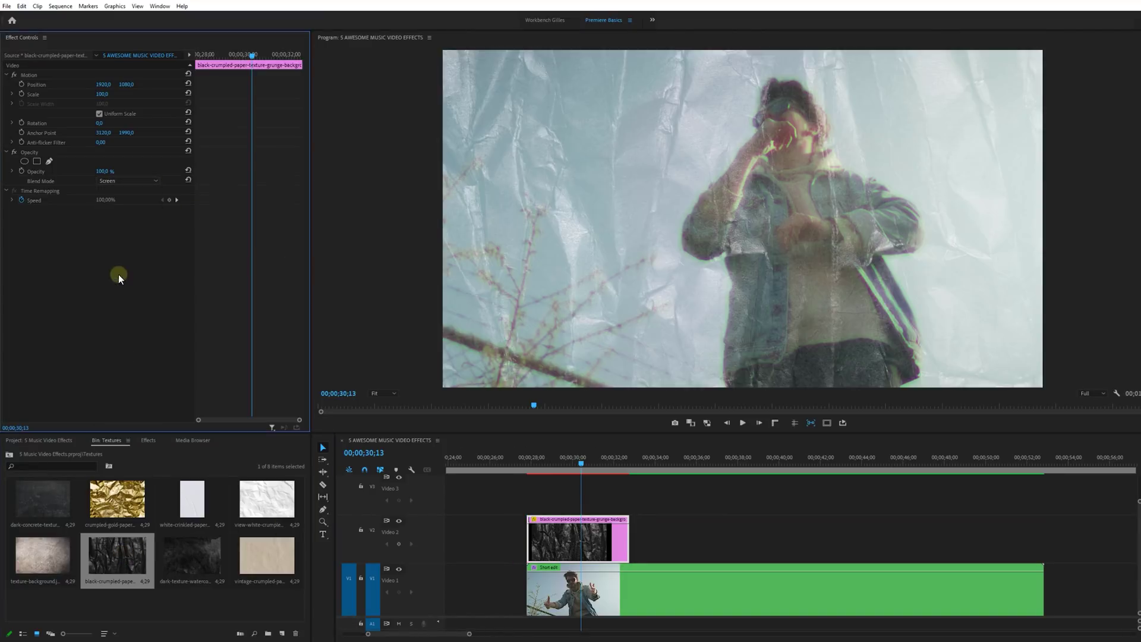
pyautogui.click(590, 471)
# Trim the black paper texture at the playhead and add the dark concrete texture after it in Overlay
pyautogui.moveTo(592, 472); pyautogui.dragTo(597, 471)
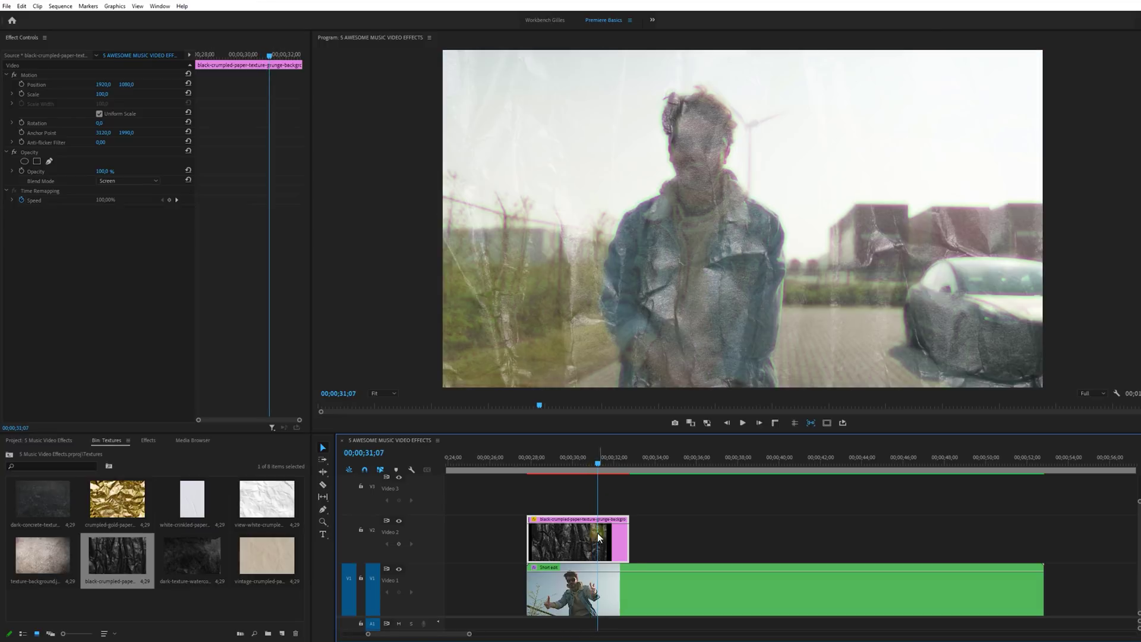
pyautogui.press('w')
pyautogui.moveTo(42, 498); pyautogui.dragTo(611, 538)
pyautogui.click(647, 538)
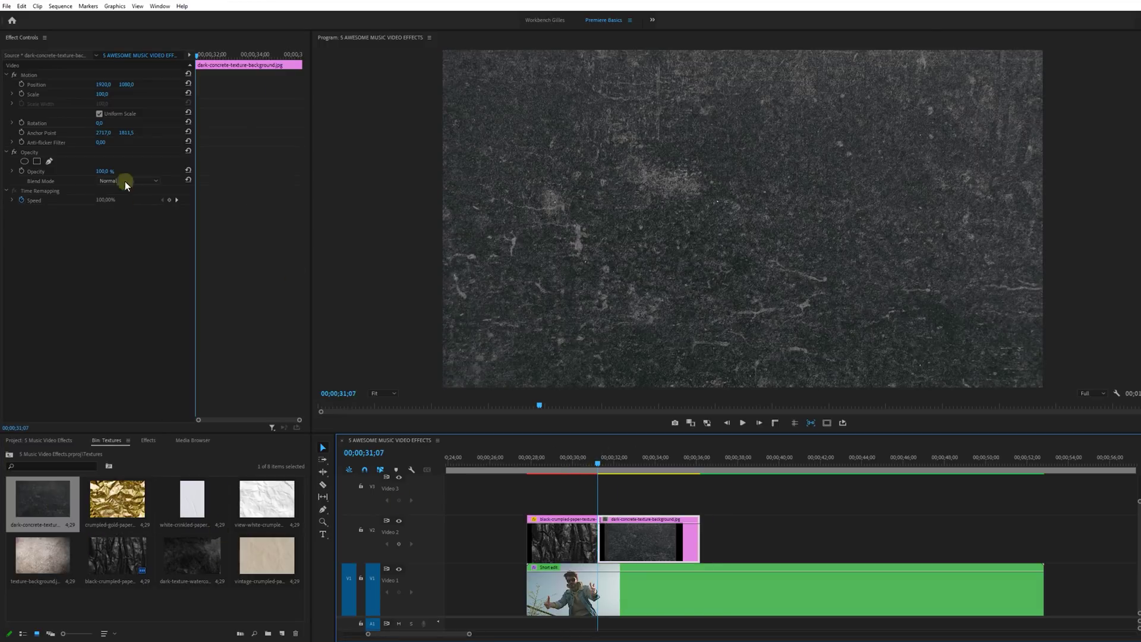
pyautogui.click(128, 181)
pyautogui.click(106, 221)
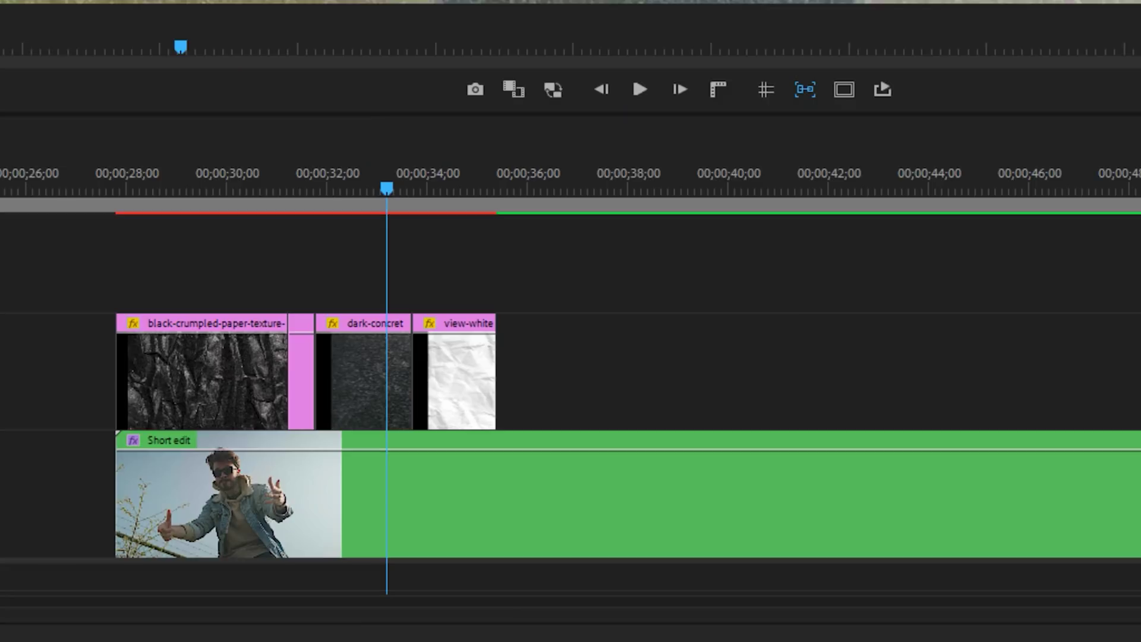
# Place an extended adjustment layer on V3 cropping 14% left and right with Edge Feather 50
pyautogui.moveTo(160, 226); pyautogui.dragTo(122, 280)
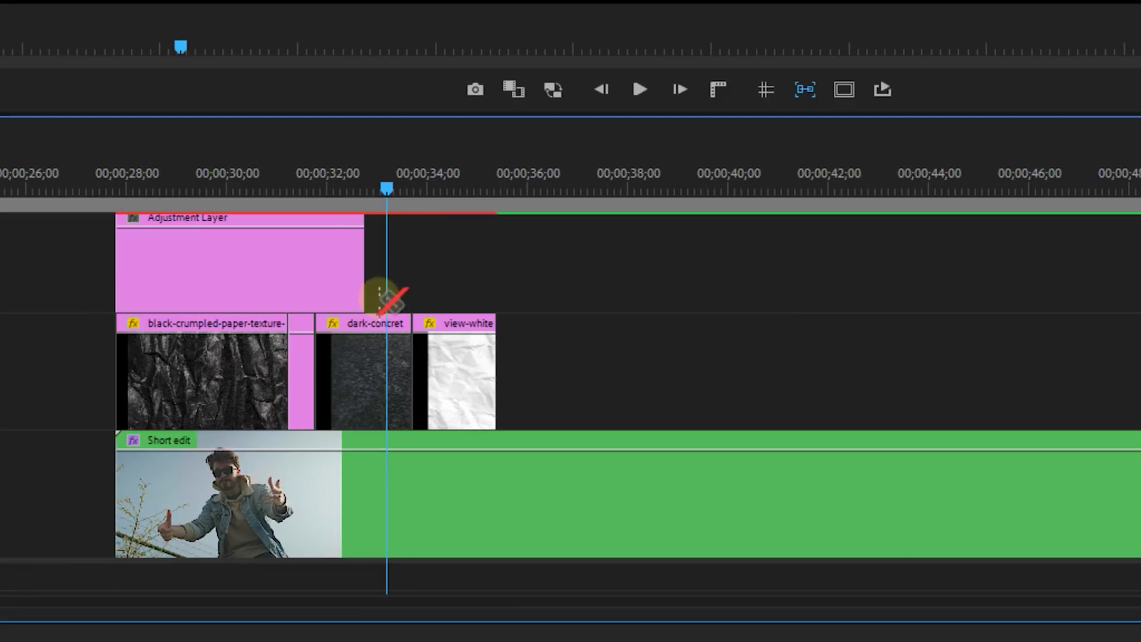
pyautogui.moveTo(377, 276); pyautogui.dragTo(1138, 276)
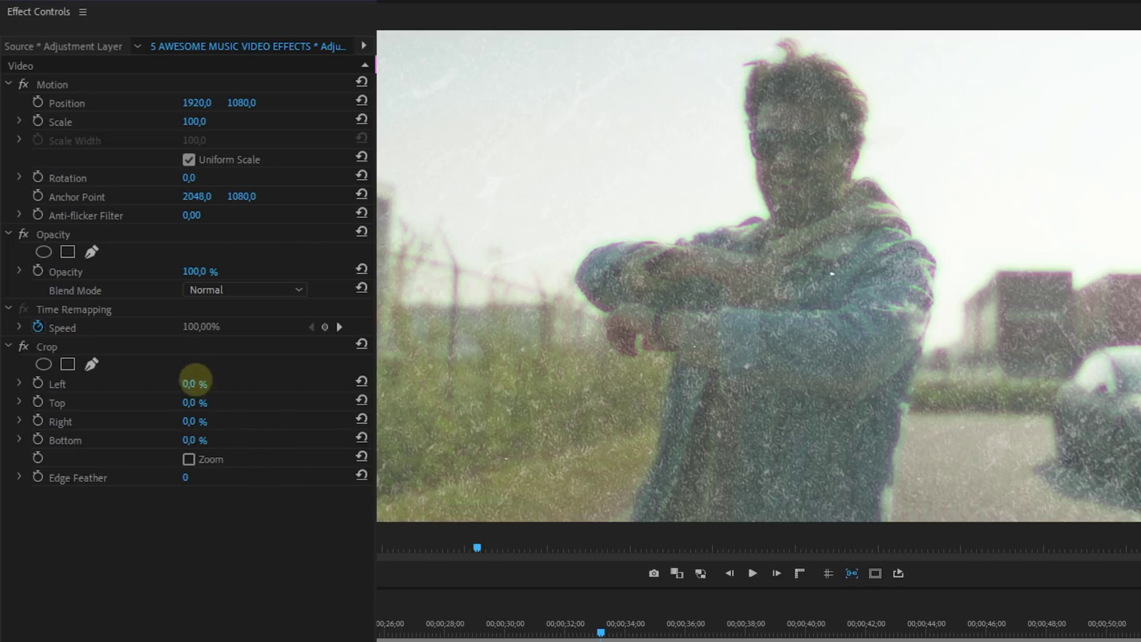
pyautogui.write('14')
pyautogui.press('Return')
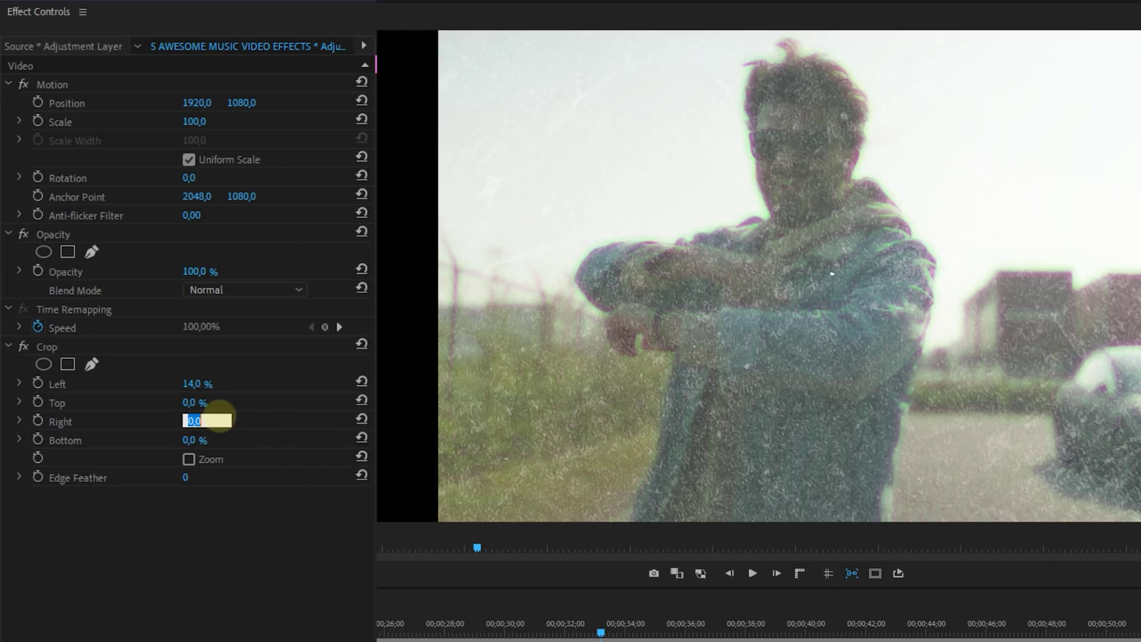
pyautogui.press('Return')
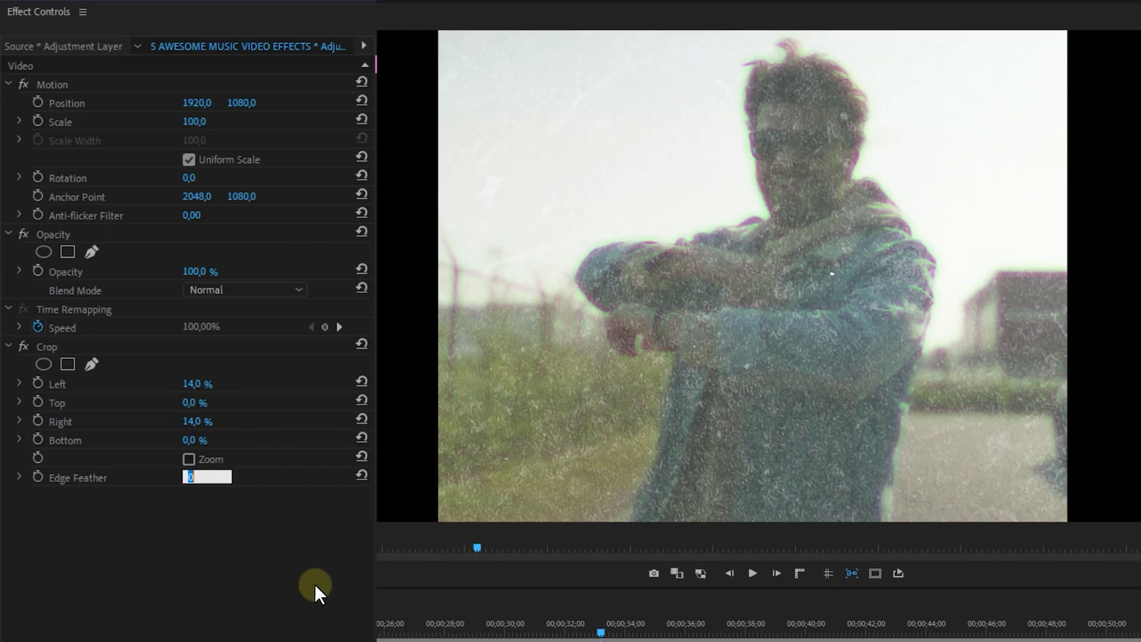
pyautogui.write('50')
pyautogui.press('Return')
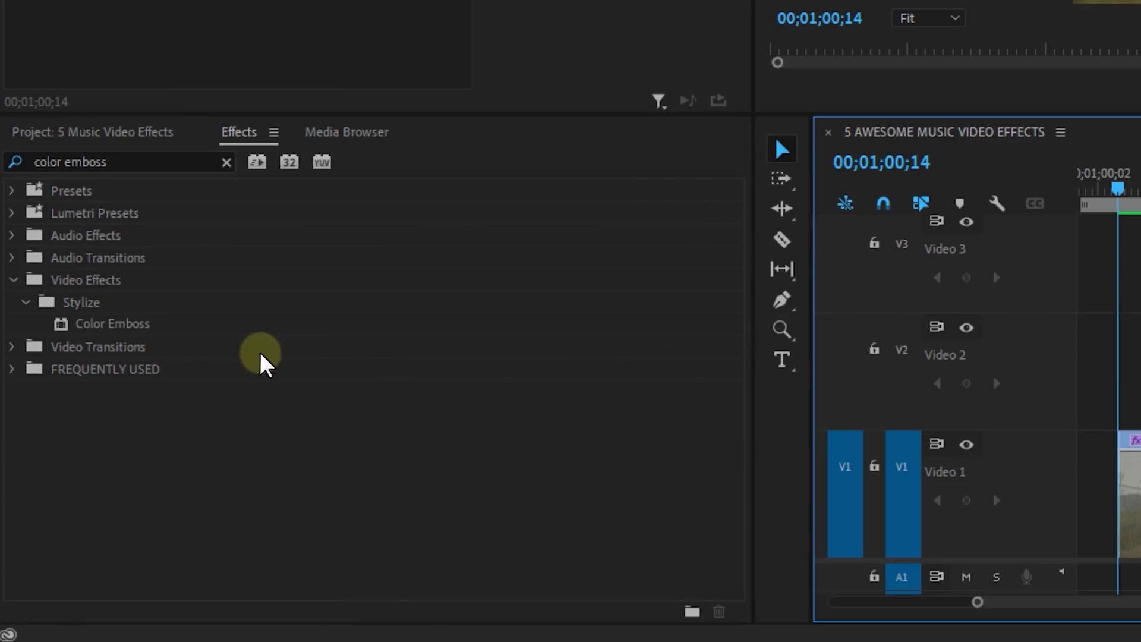
# Apply Color Emboss to P1277775.MP4 and set a Relief keyframe value of 50
pyautogui.moveTo(153, 325); pyautogui.dragTo(369, 496)
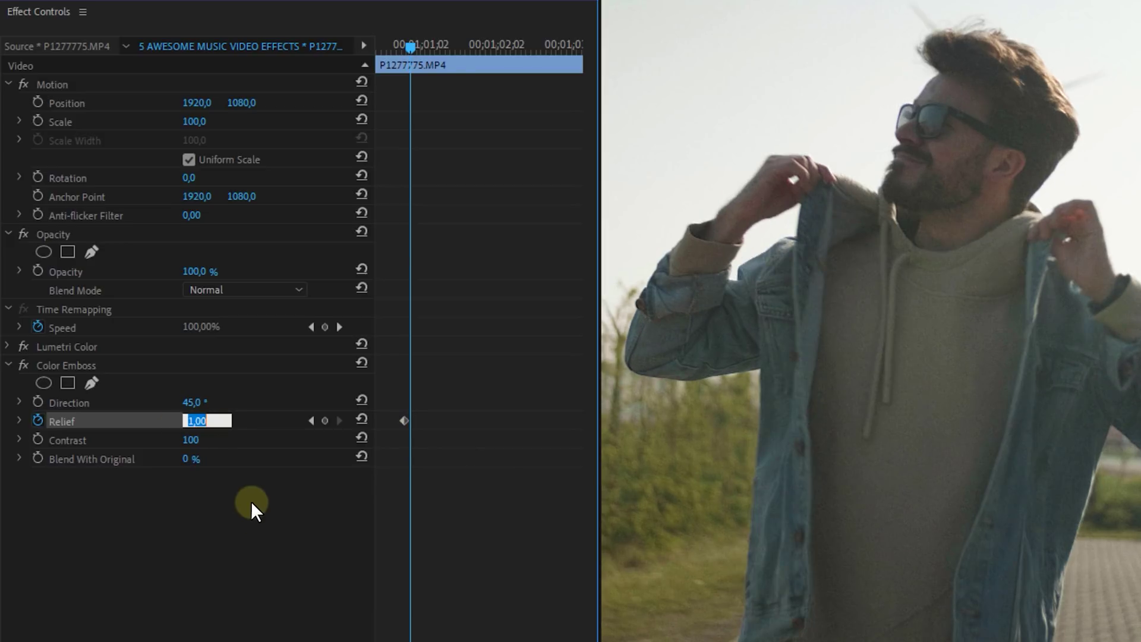
pyautogui.write('50')
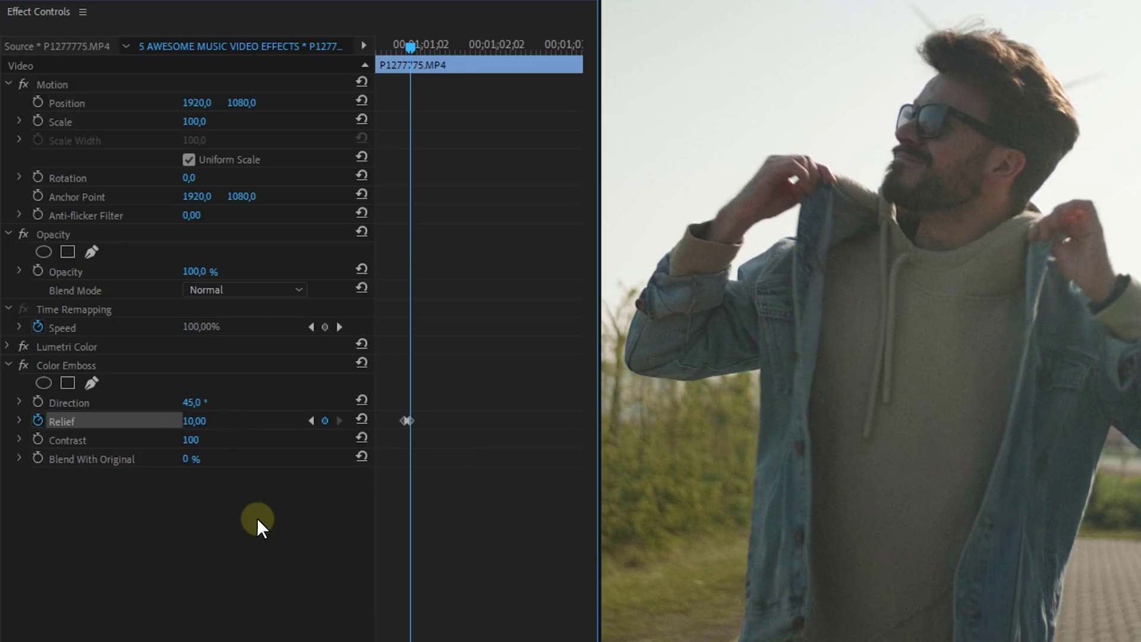
pyautogui.press('Return')
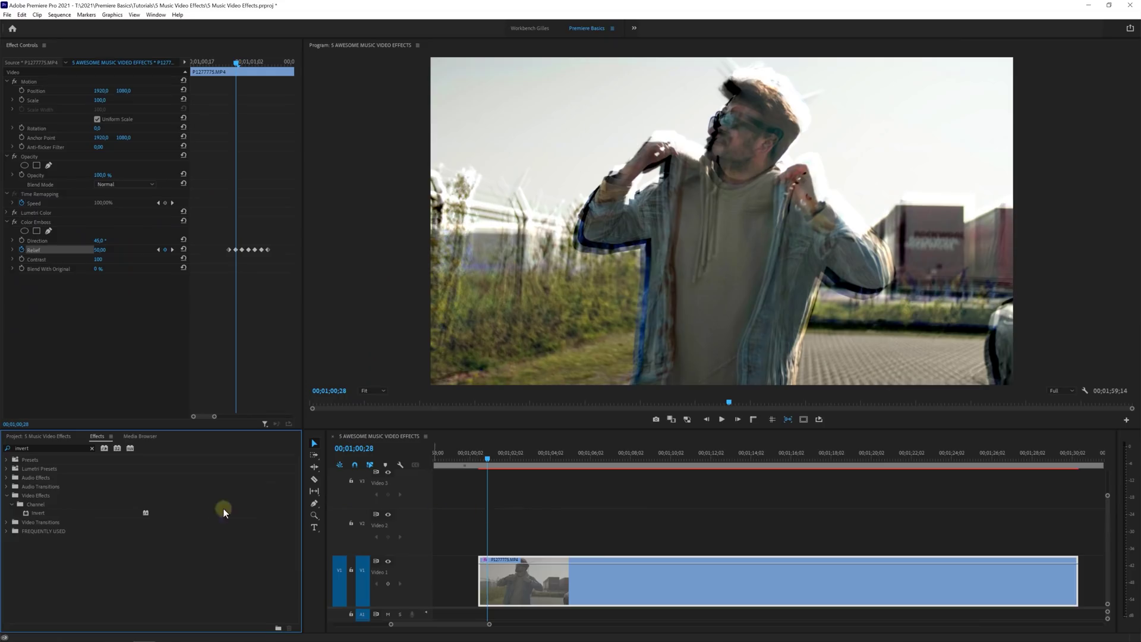
# Apply Invert to the embossed clip with Channel set to In Phase Chrominance
pyautogui.moveTo(66, 512); pyautogui.dragTo(533, 565)
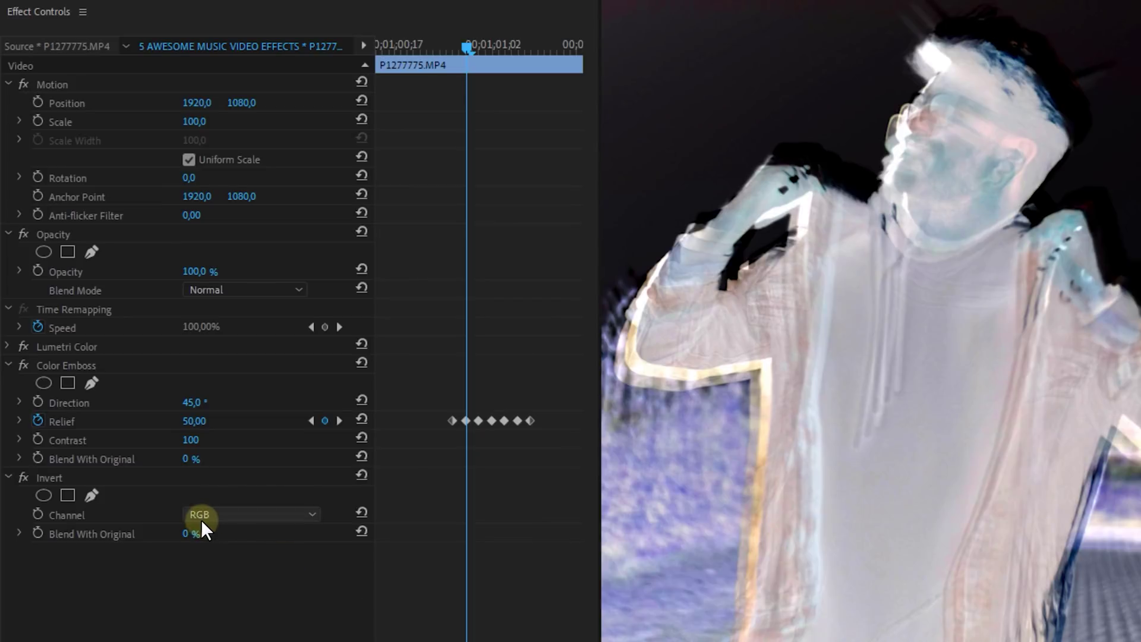
pyautogui.click(201, 522)
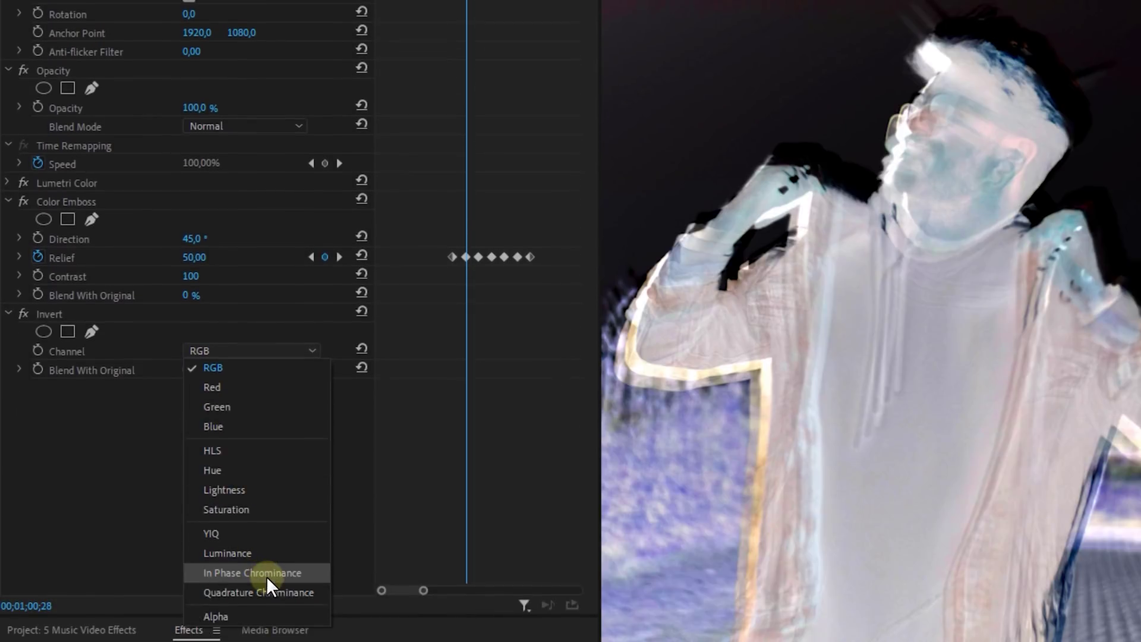
pyautogui.click(266, 573)
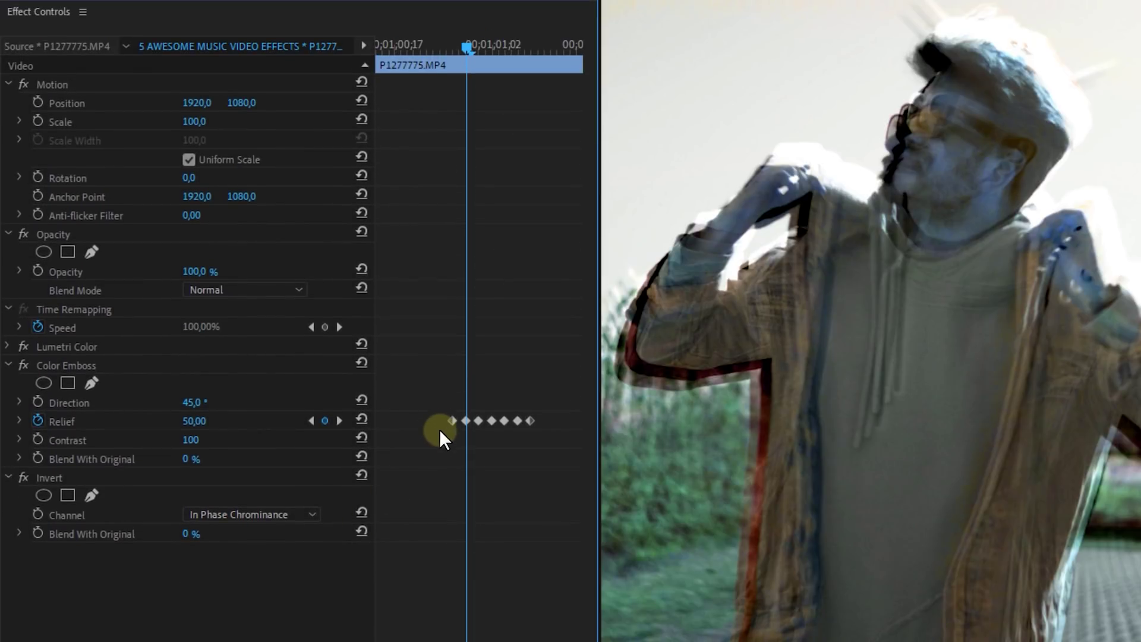
# Keyframe Invert's Blend With Original frame by frame, starting at 100% and varying afterwards
pyautogui.press('Left')
pyautogui.press('Left')
pyautogui.moveTo(202, 538); pyautogui.dragTo(214, 573)
pyautogui.press('Right')
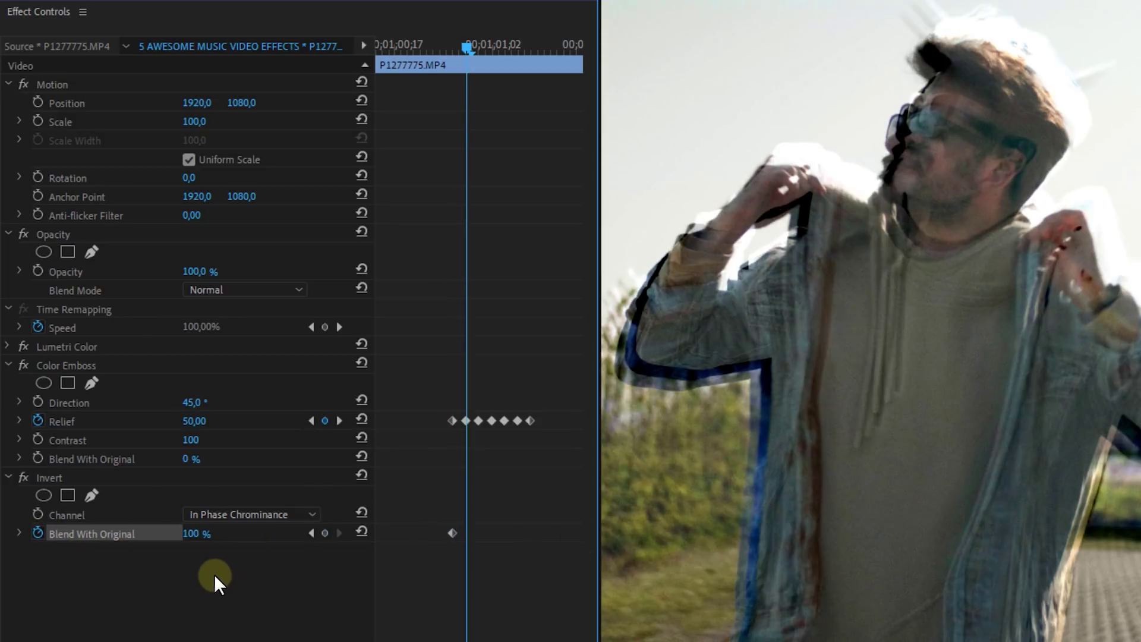
pyautogui.press('Right')
pyautogui.moveTo(196, 534); pyautogui.dragTo(265, 569)
pyautogui.press('Right')
pyautogui.moveTo(196, 533); pyautogui.dragTo(229, 548)
pyautogui.press('Right')
pyautogui.press('Right')
pyautogui.click(208, 533)
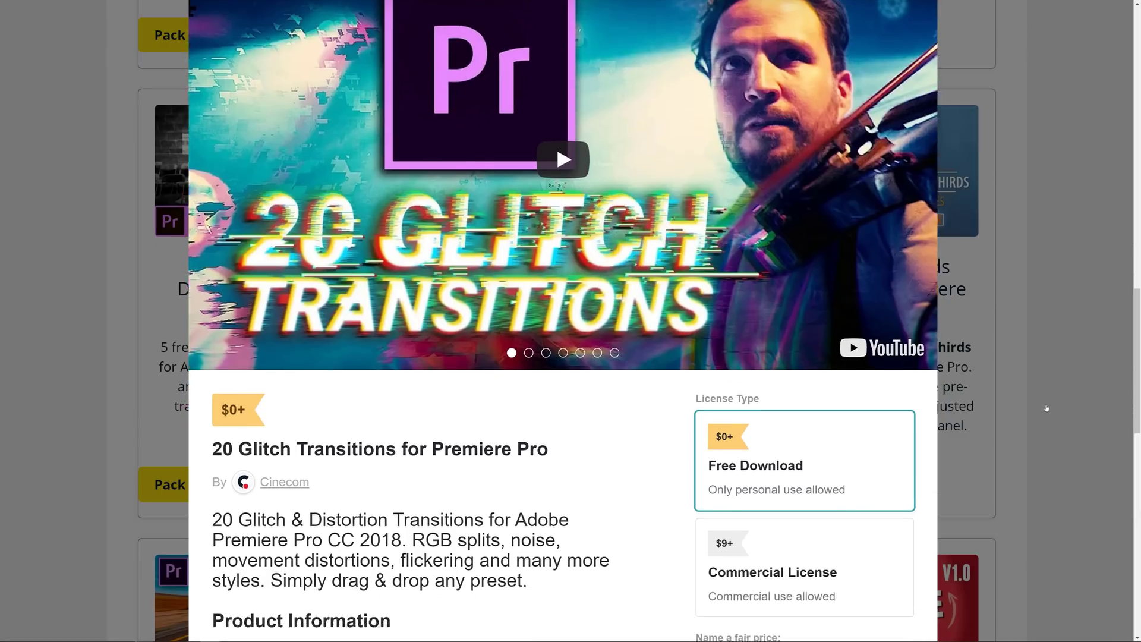
# Choose the $9+ Commercial License on the 20 Glitch Transitions product page
pyautogui.scroll(-4, 1044, 408)
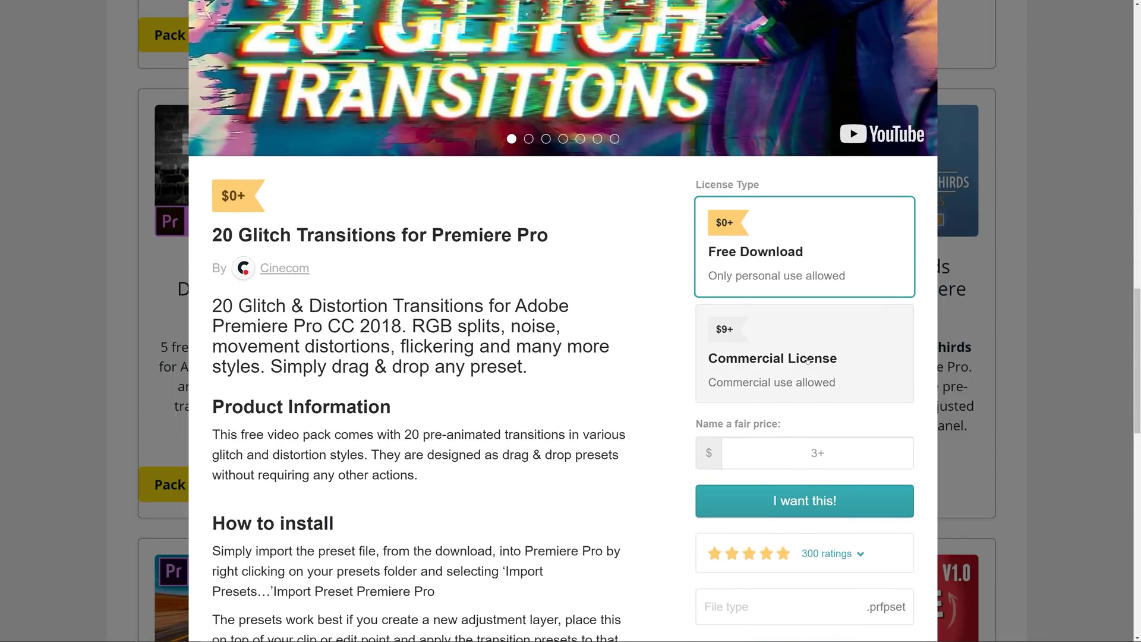
pyautogui.click(814, 336)
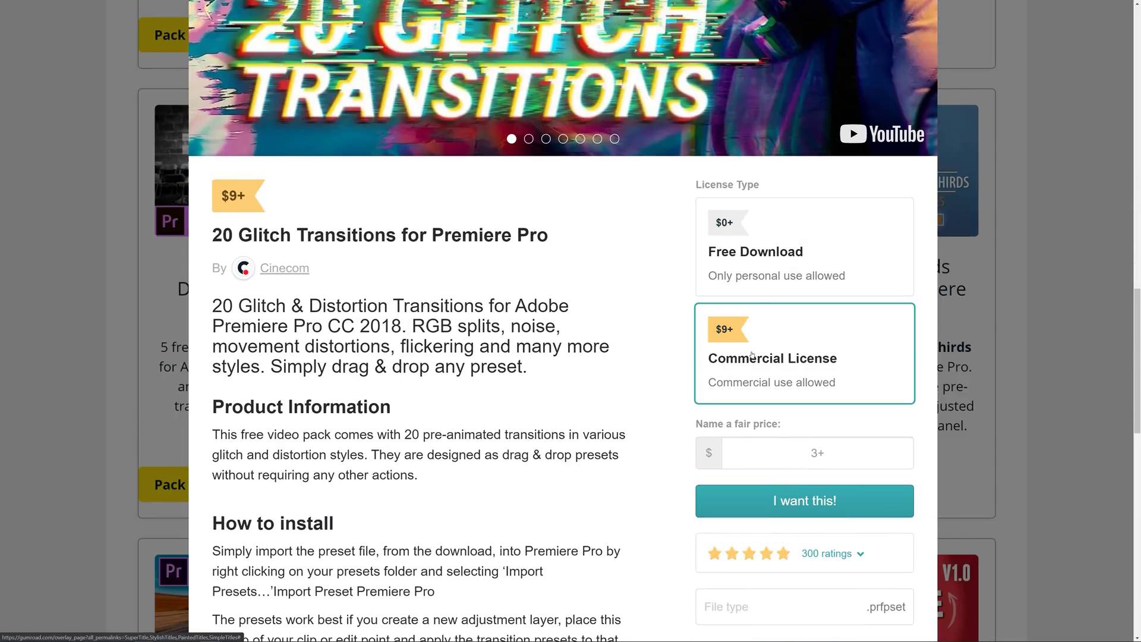
pyautogui.scroll(-2, 752, 355)
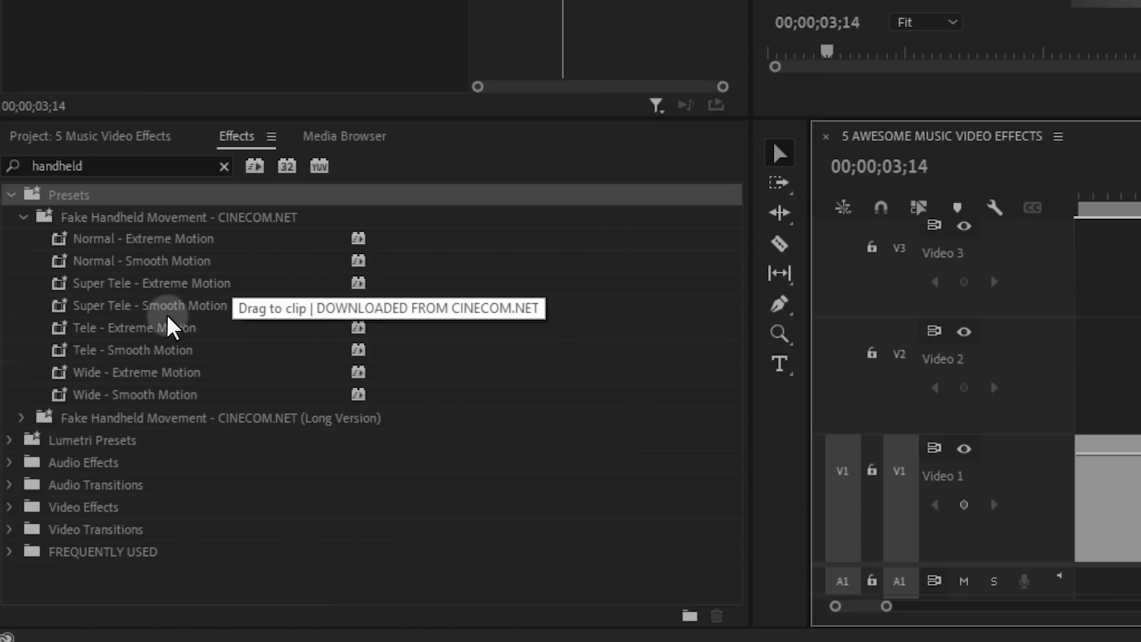
# Drag the Tele - Extreme Motion fake handheld preset onto the Puppet Mouth clip
pyautogui.moveTo(152, 329); pyautogui.dragTo(448, 321)
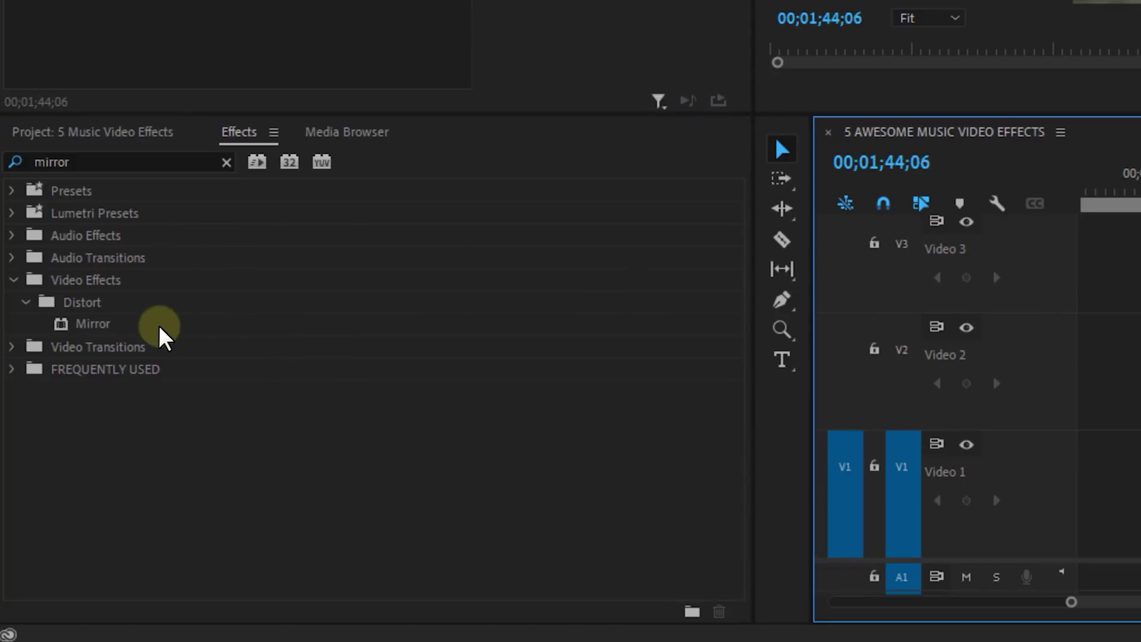
# Apply Mirror to P1277778.MP4 and razor-split it at three points into shorter pieces
pyautogui.moveTo(122, 326); pyautogui.dragTo(448, 492)
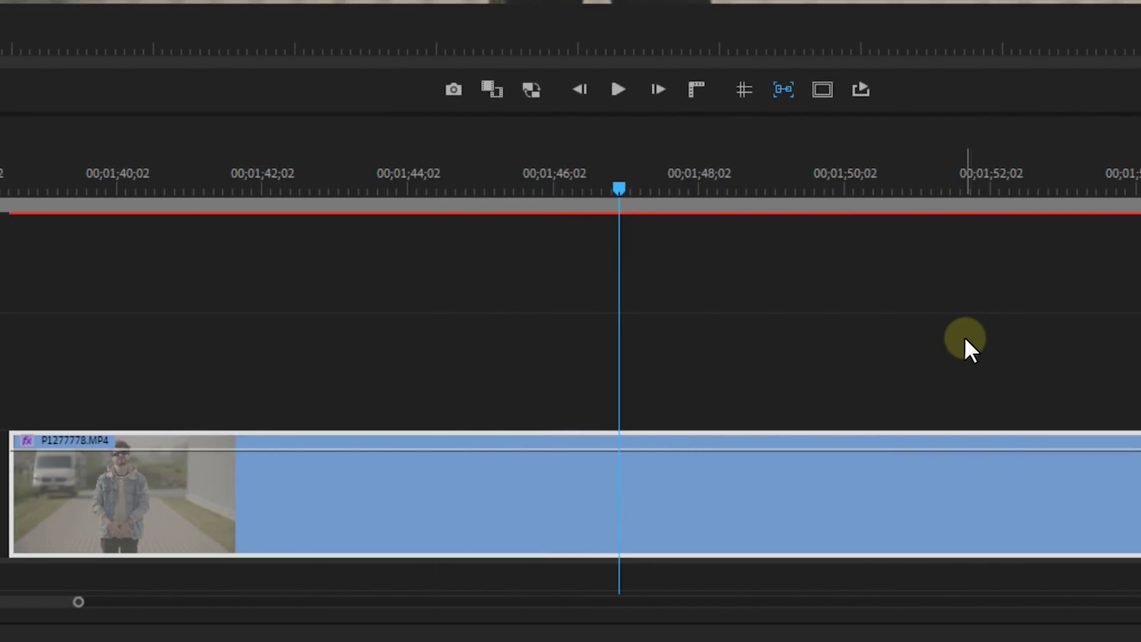
pyautogui.press('c')
pyautogui.click(221, 463)
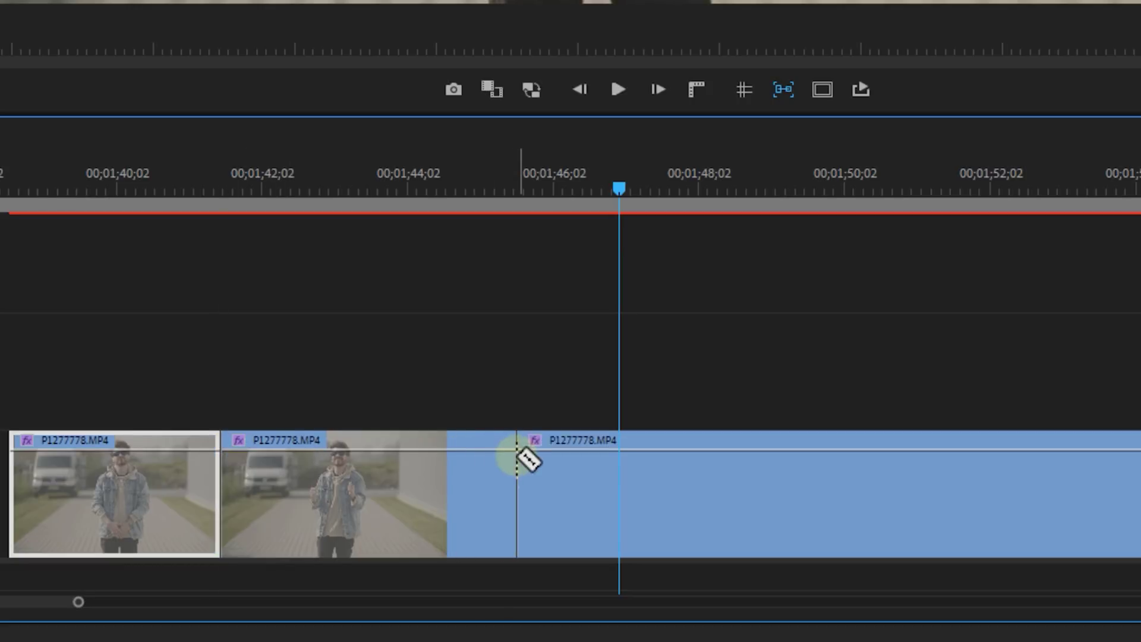
pyautogui.click(843, 458)
pyautogui.click(1126, 456)
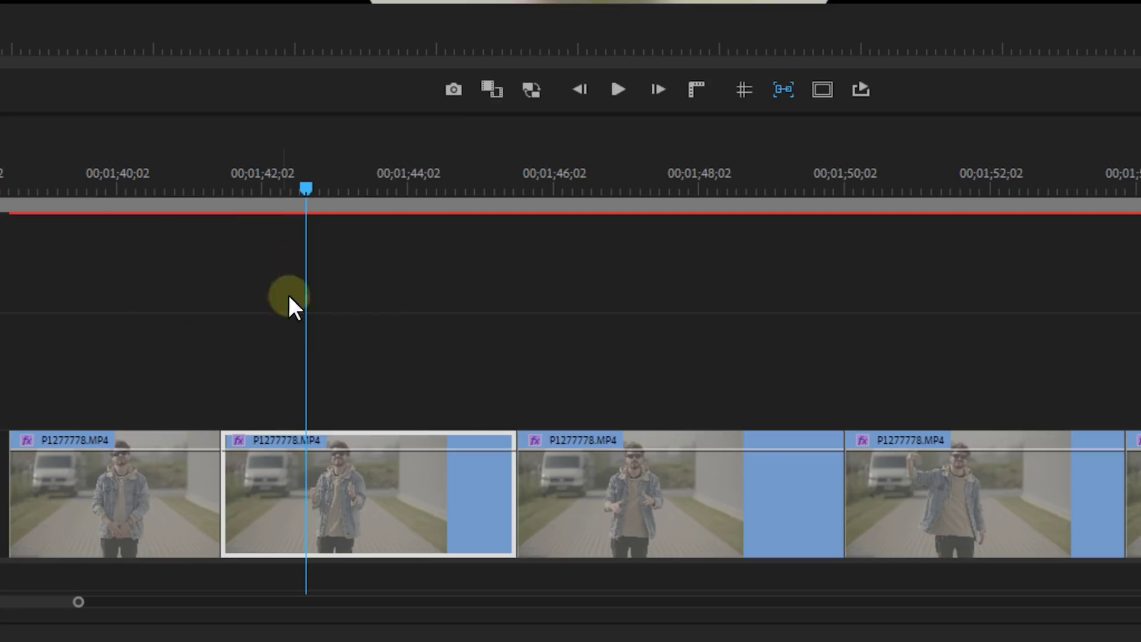
# Copy the second P1277778.MP4 piece onto Video 2 and add Gaussian Blur to the copy
pyautogui.moveTo(353, 478); pyautogui.dragTo(359, 370)
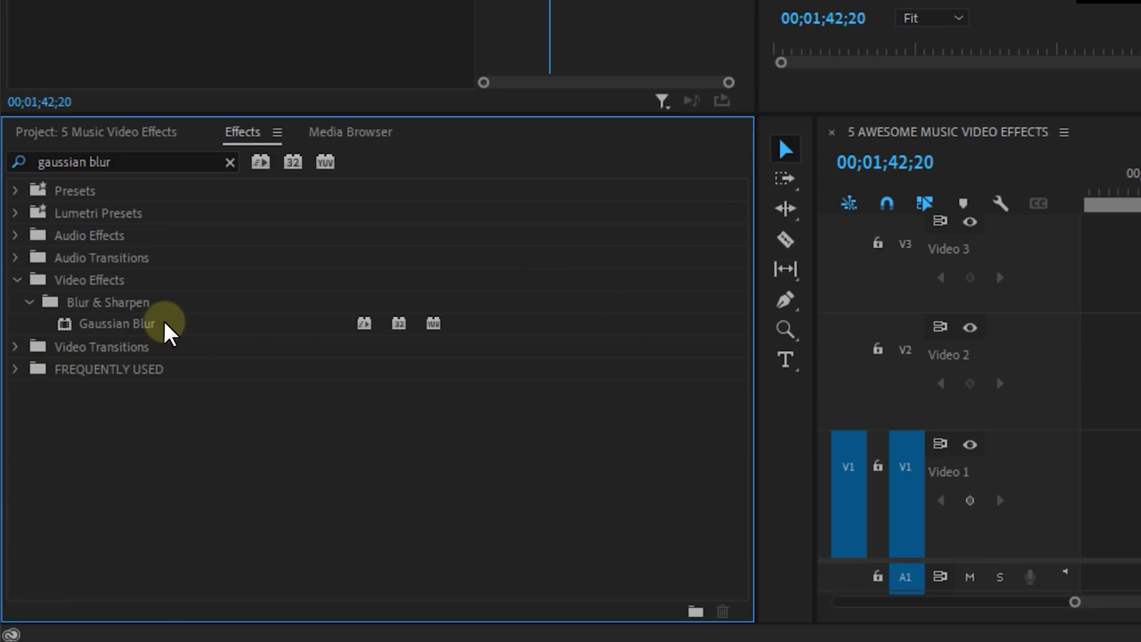
pyautogui.click(164, 322)
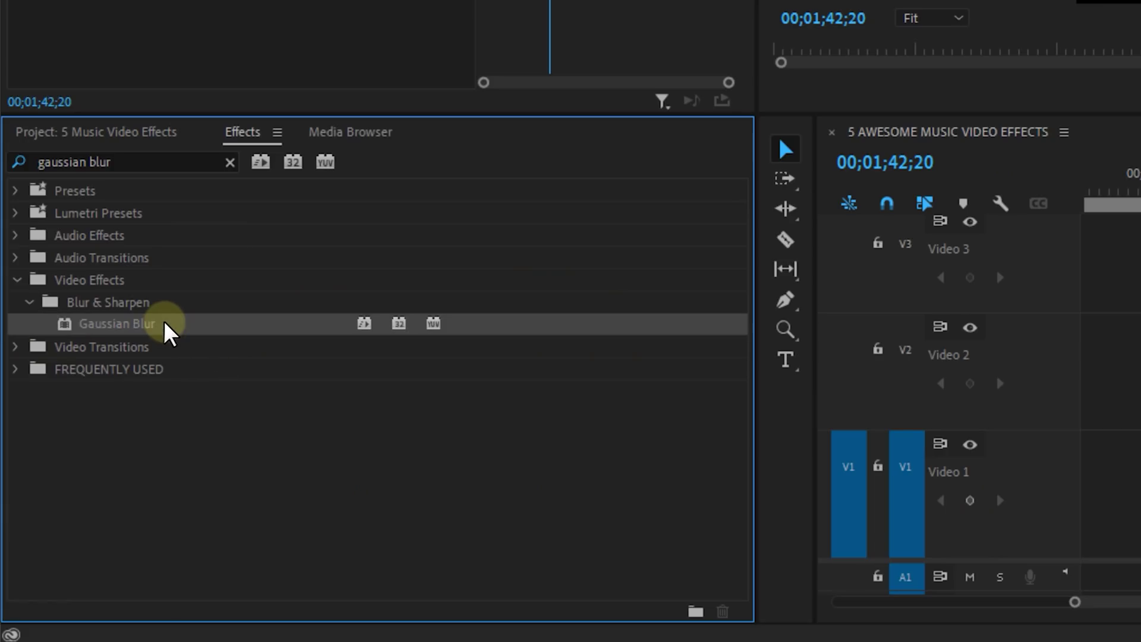